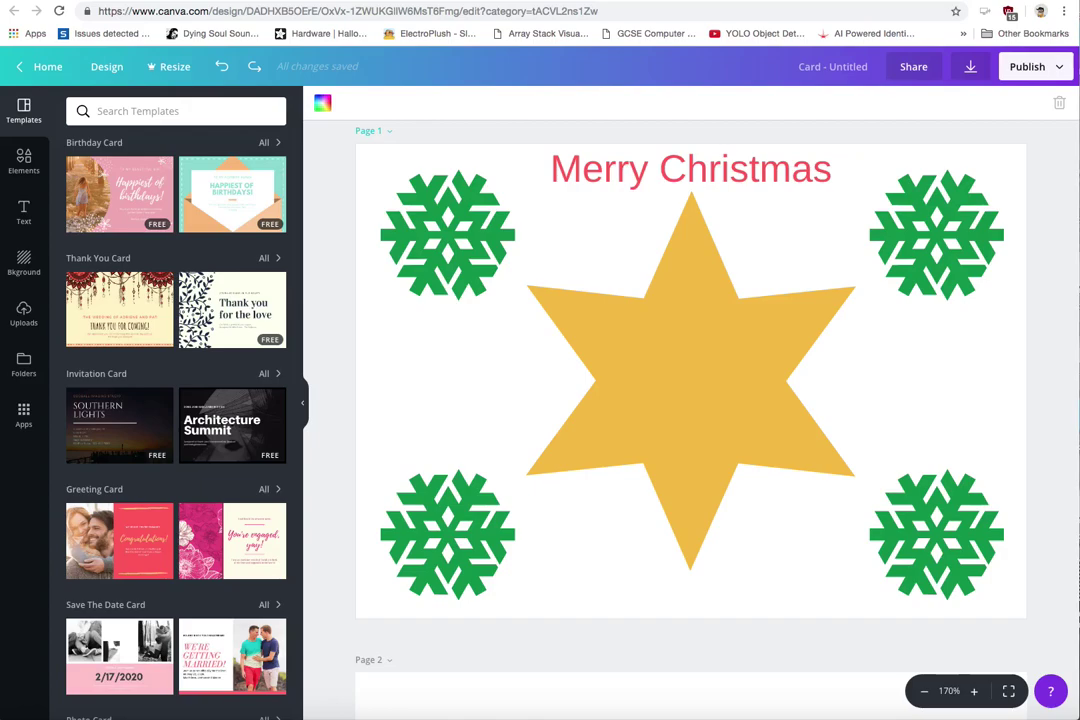
# Apply the free red brick wall background to page 1 of the card
pyautogui.click(24, 262)
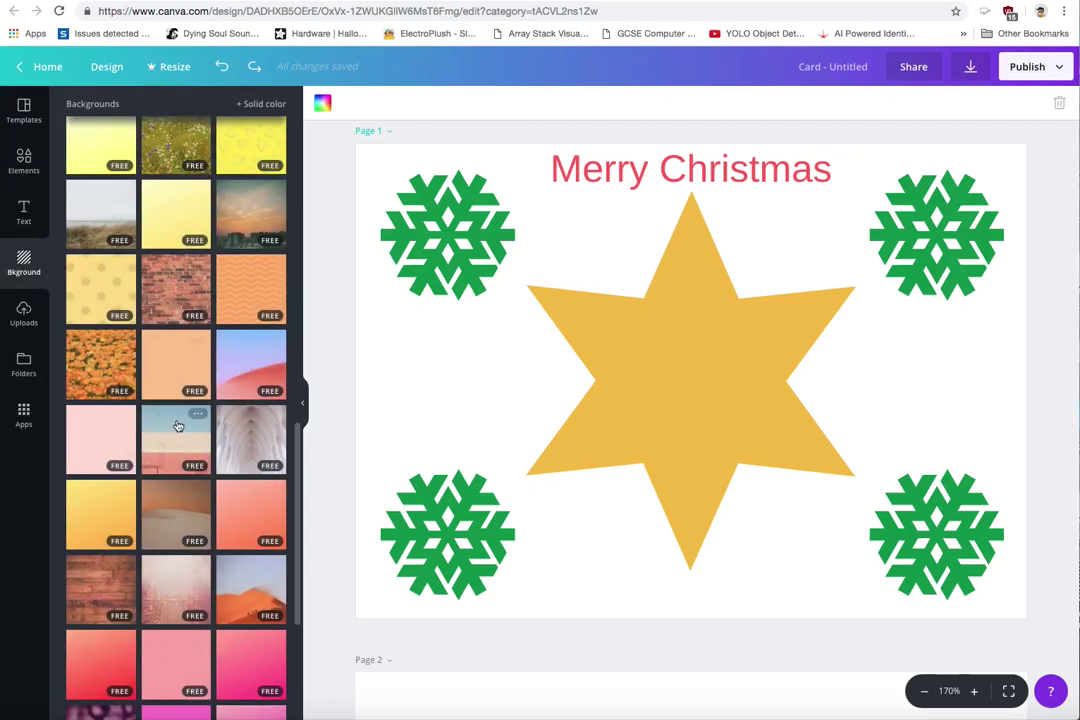
pyautogui.scroll(-10, 176, 420)
pyautogui.scroll(-15, 176, 425)
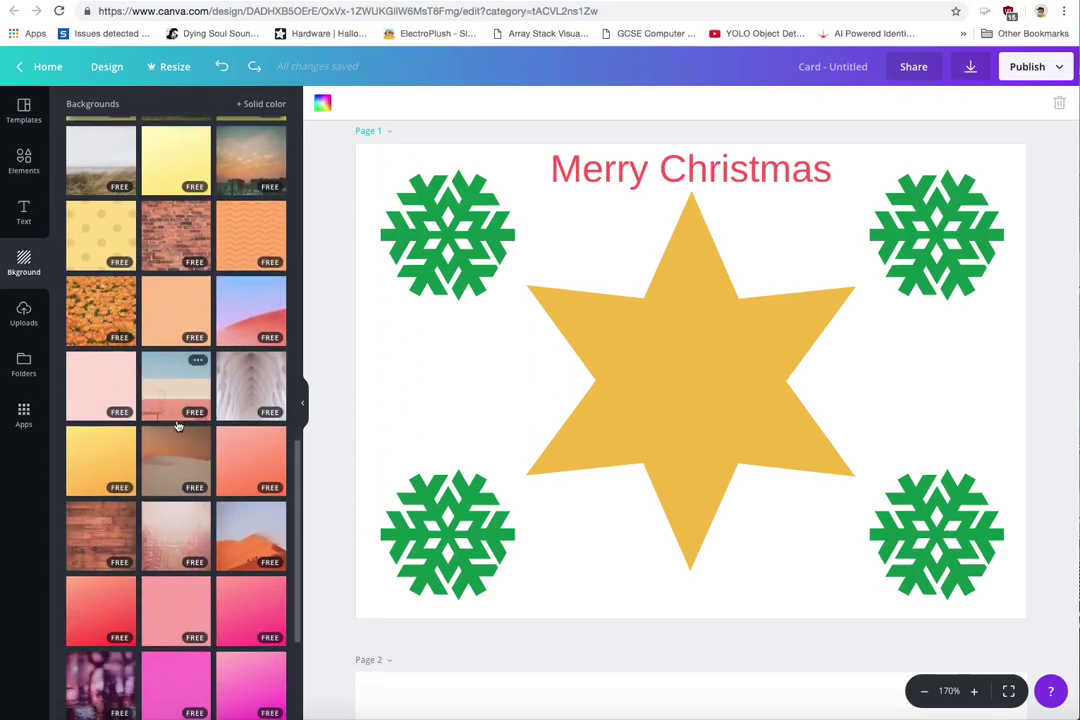
pyautogui.click(184, 227)
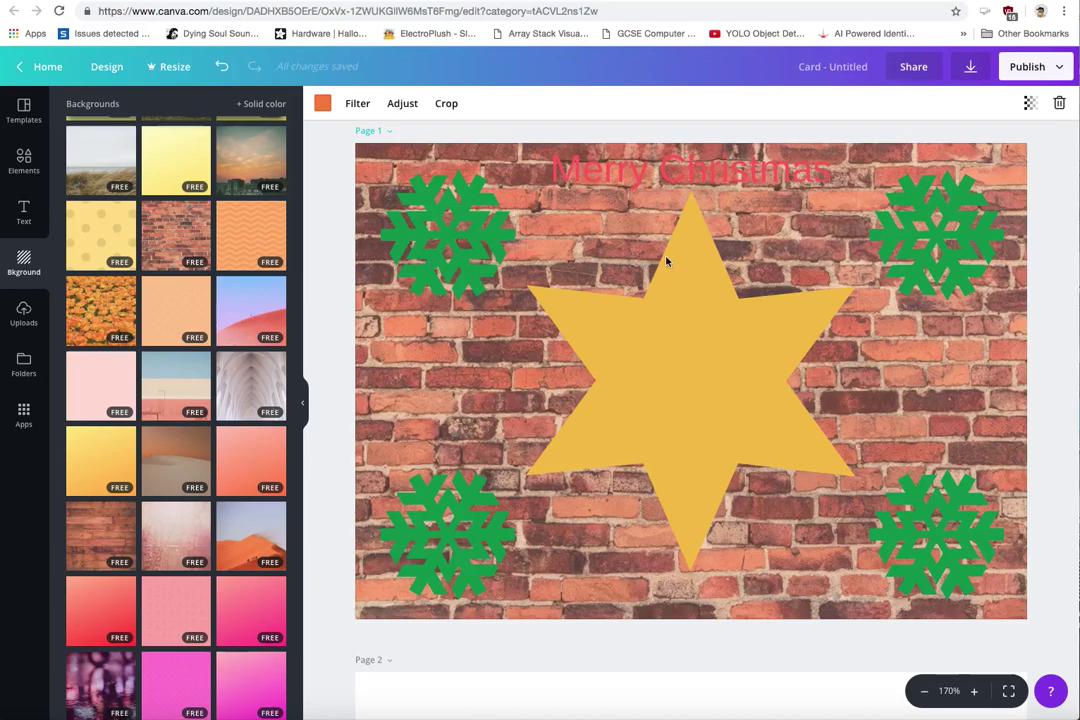
# Change the text colour of the Merry Christmas heading to white
pyautogui.click(726, 173)
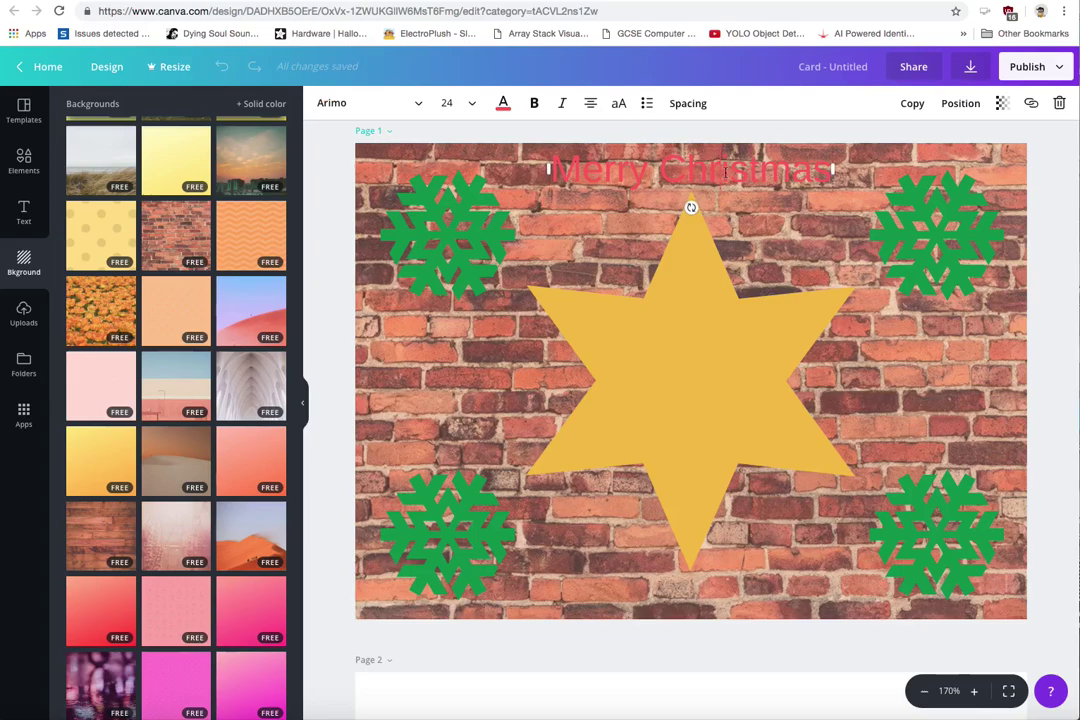
pyautogui.click(504, 104)
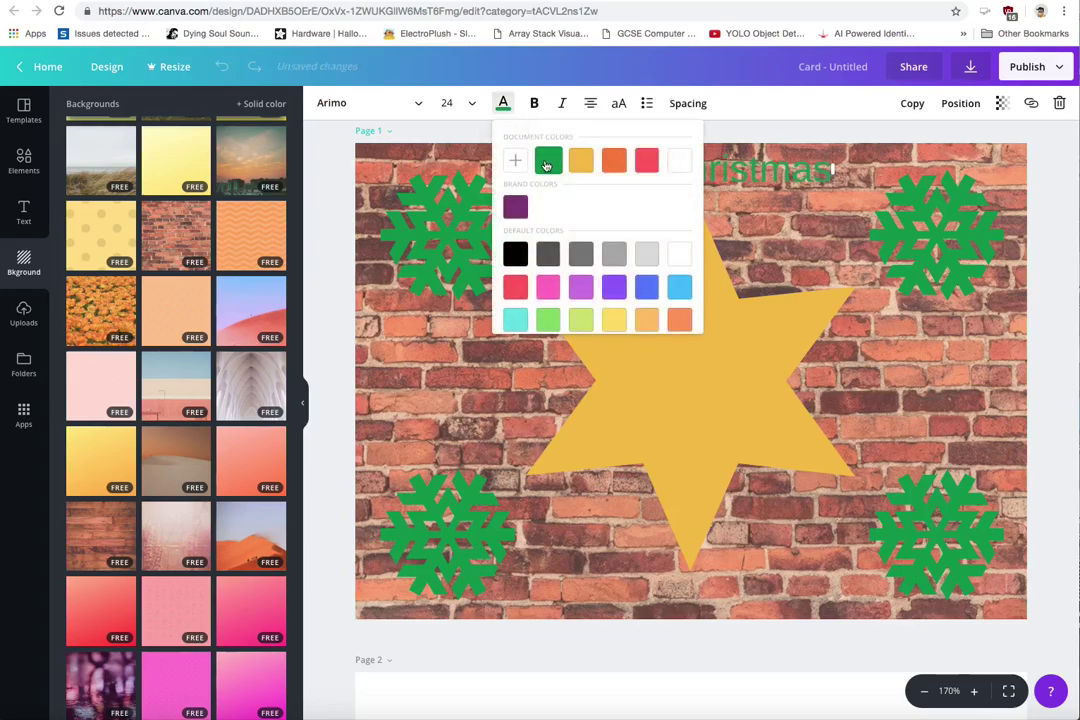
pyautogui.click(680, 163)
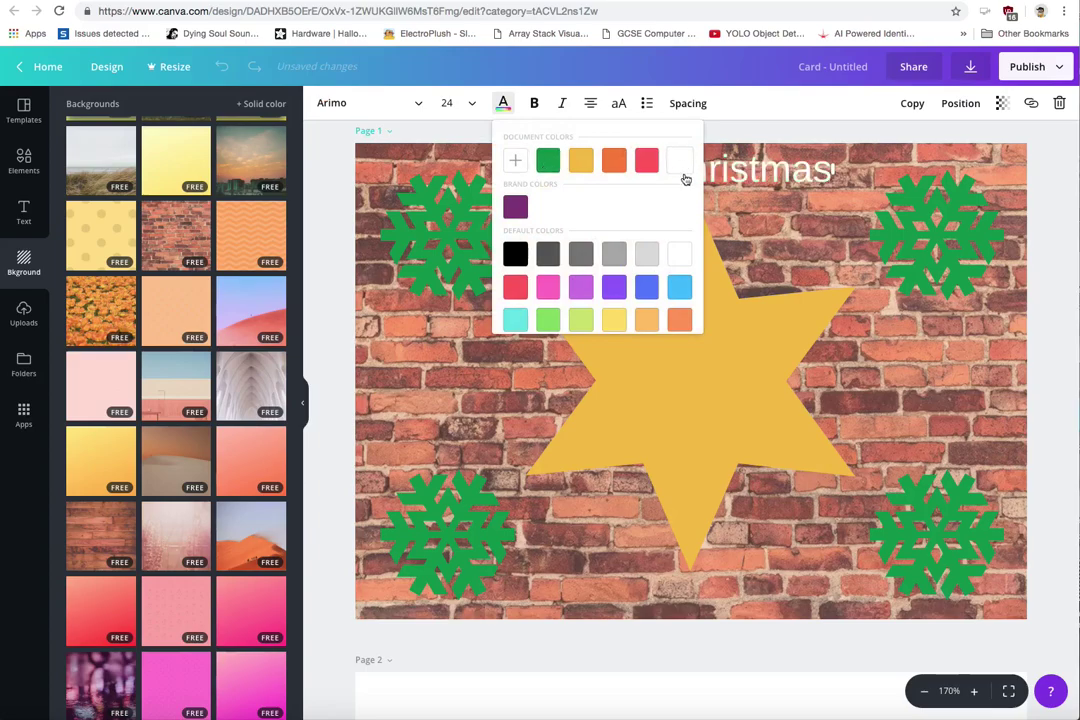
pyautogui.click(795, 249)
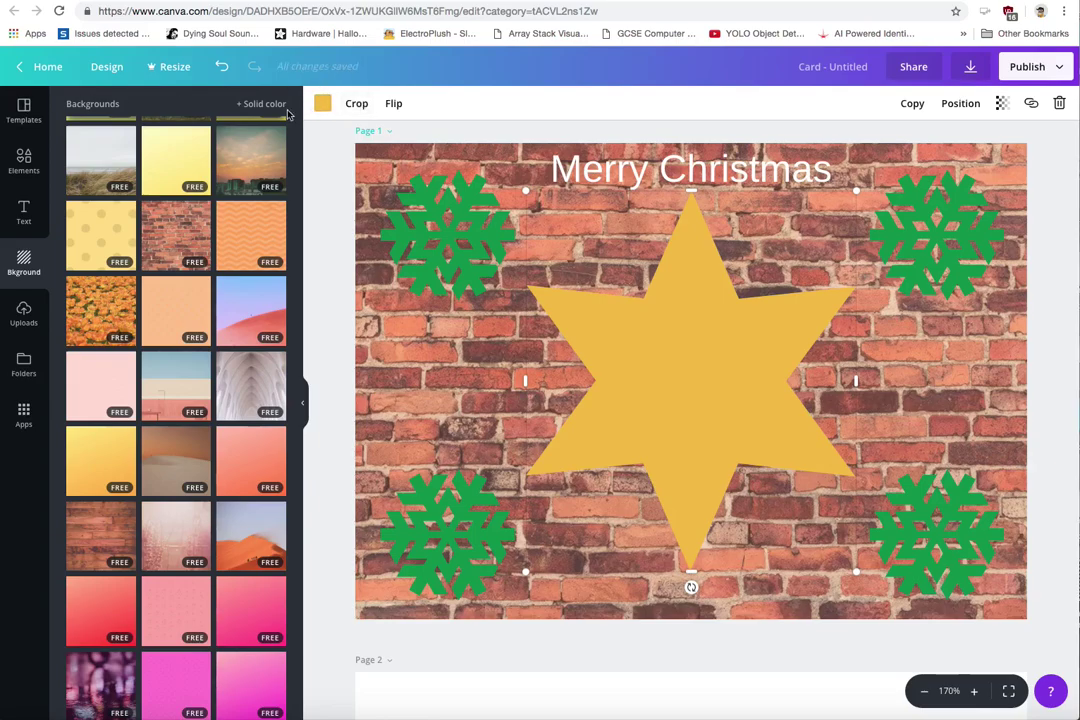
# Undo the heading's white colour and the brick wall background
pyautogui.click(220, 67)
pyautogui.click(220, 68)
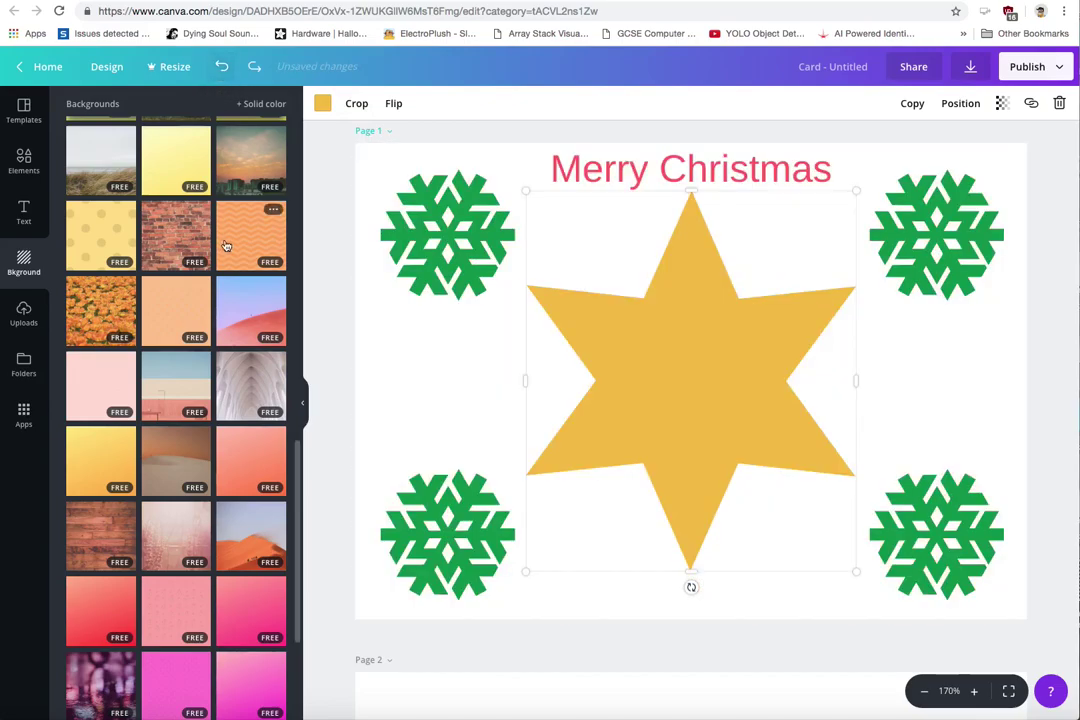
# Apply the free snowy pine forest photo as the background of page 1
pyautogui.scroll(-5, 212, 285)
pyautogui.scroll(-6, 212, 285)
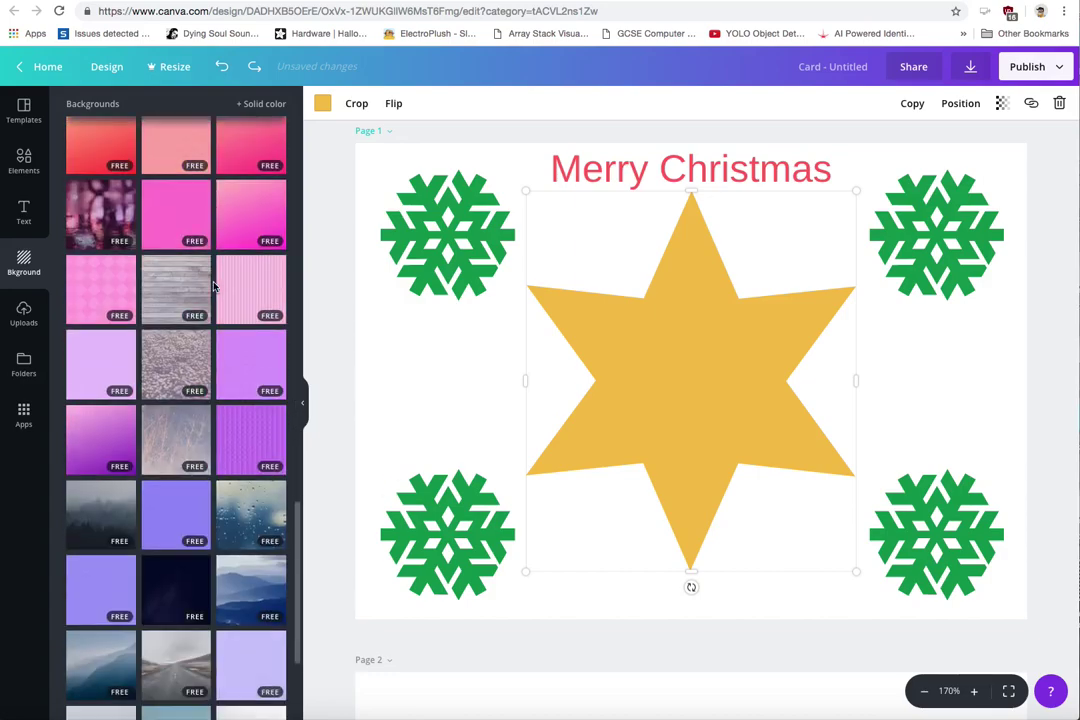
pyautogui.scroll(-1, 212, 285)
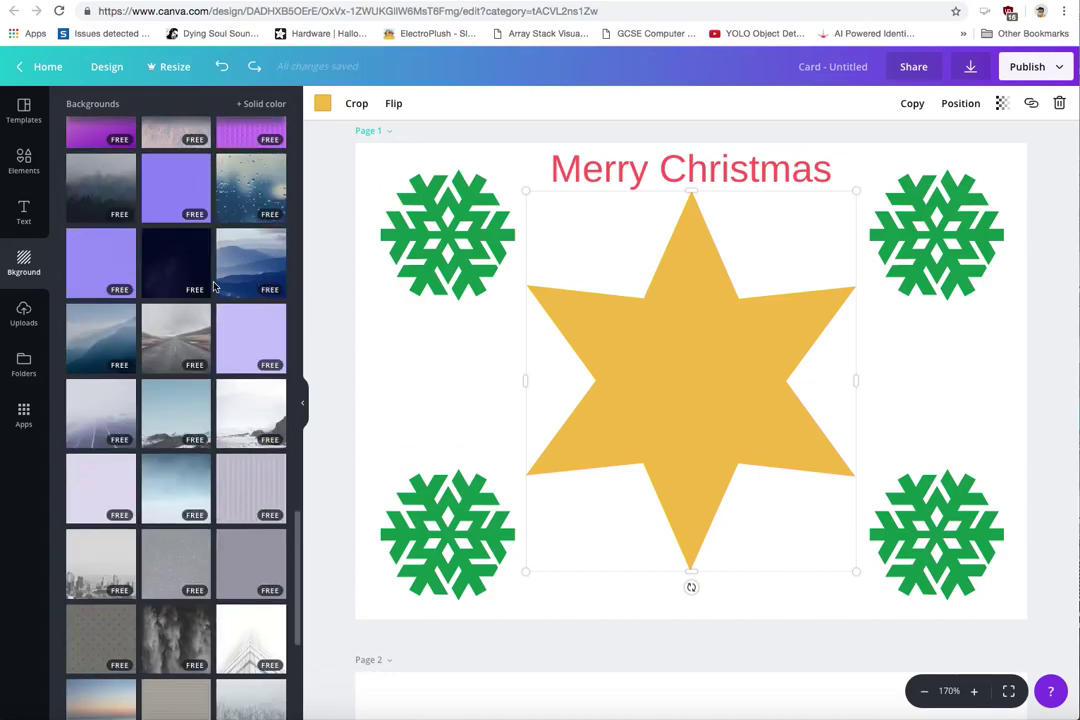
pyautogui.scroll(-1, 212, 285)
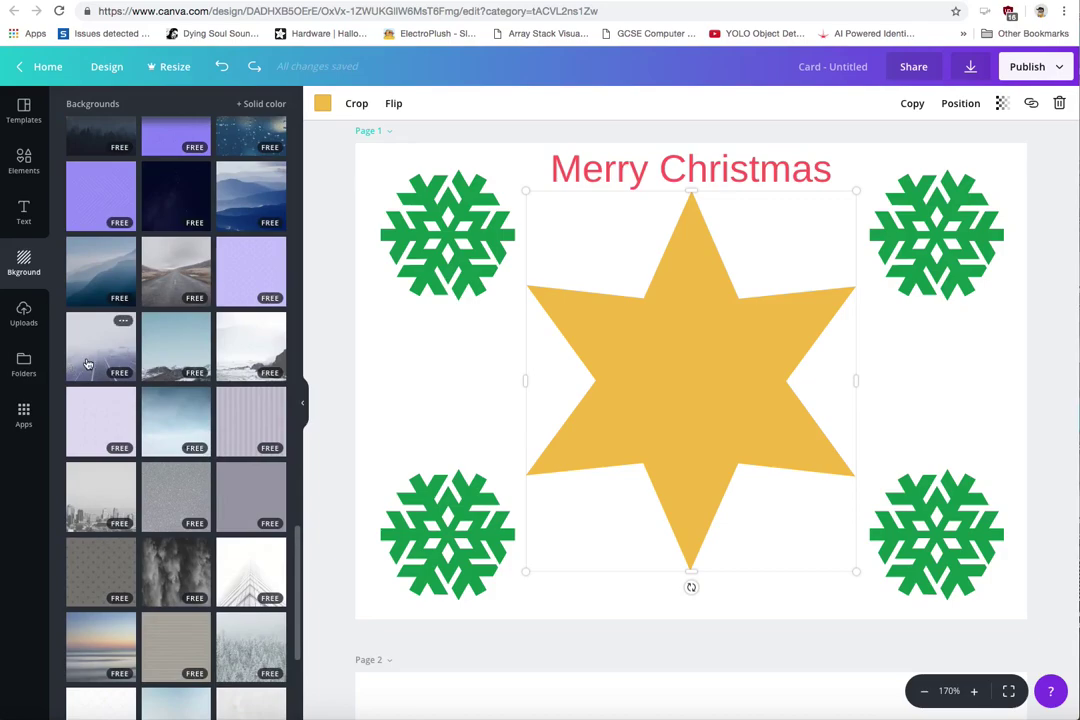
pyautogui.scroll(-4, 143, 355)
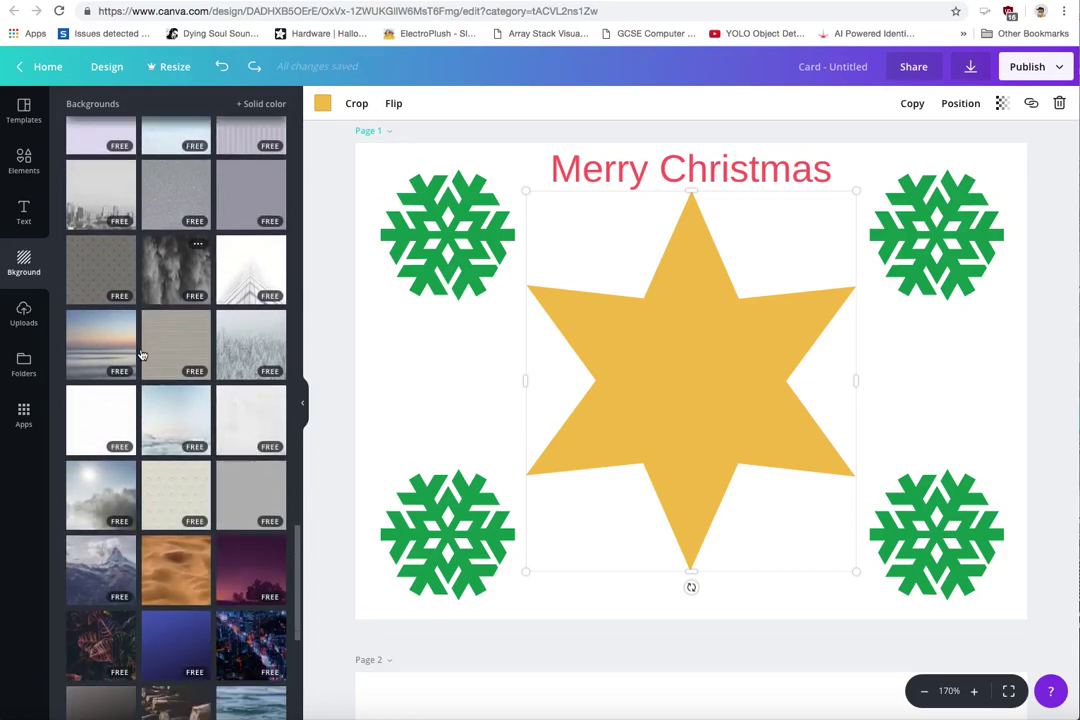
pyautogui.scroll(-1, 150, 350)
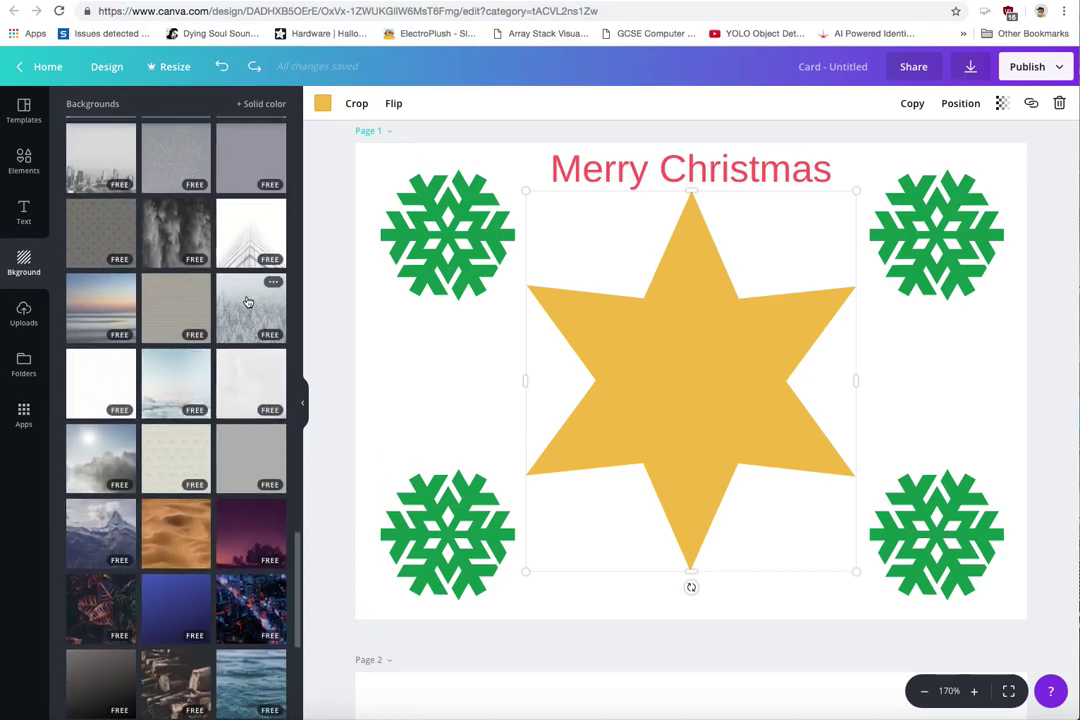
pyautogui.click(247, 302)
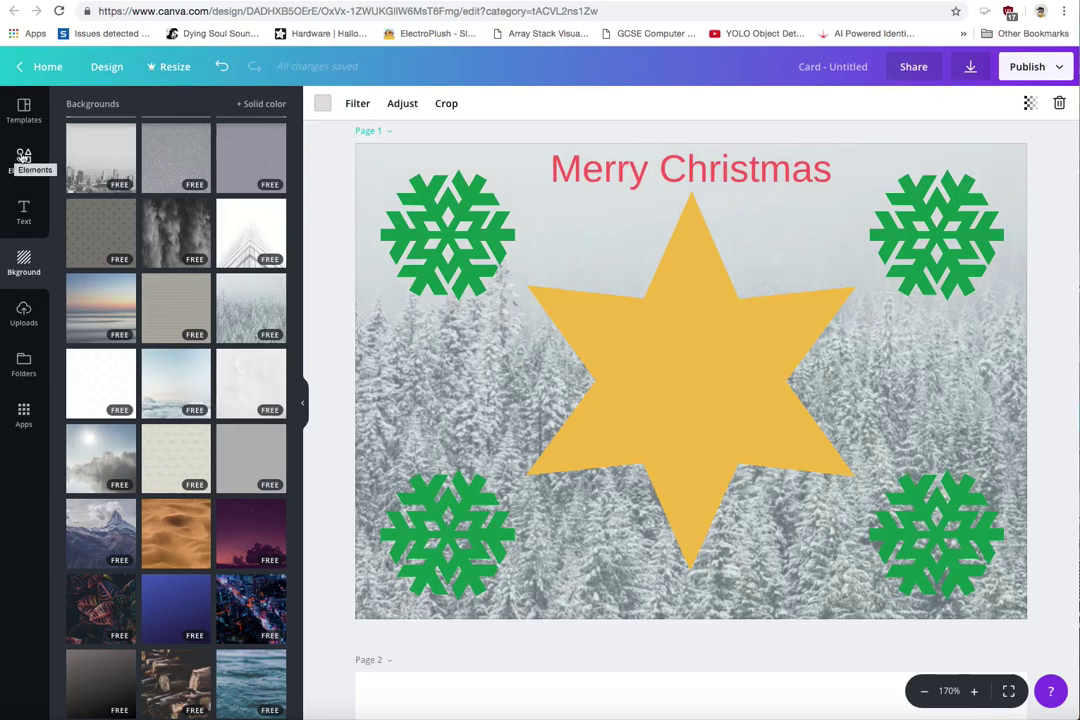
# Add a text box reading 2018 at the centre of the star and tilt it clockwise
pyautogui.click(31, 213)
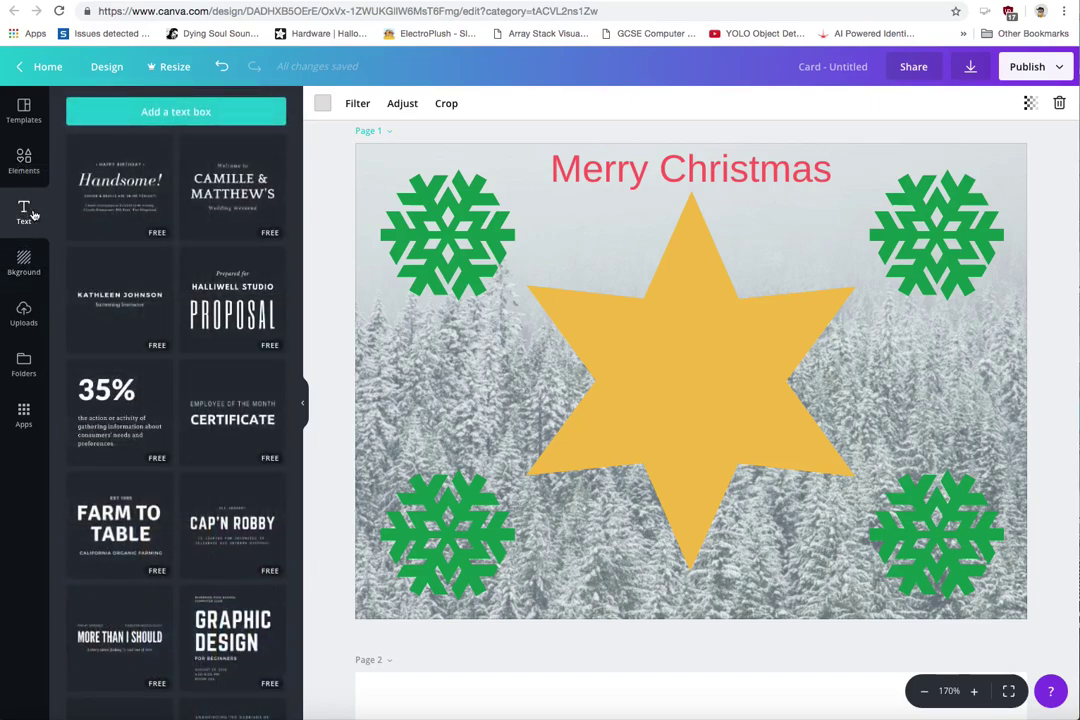
pyautogui.click(161, 111)
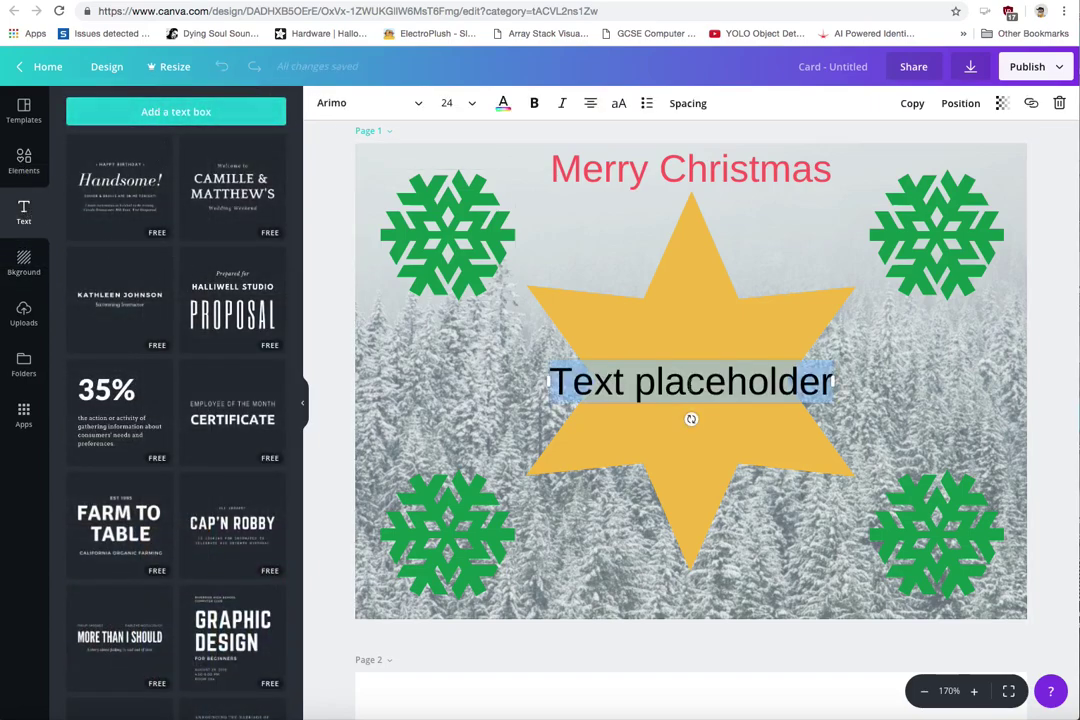
pyautogui.write('2018')
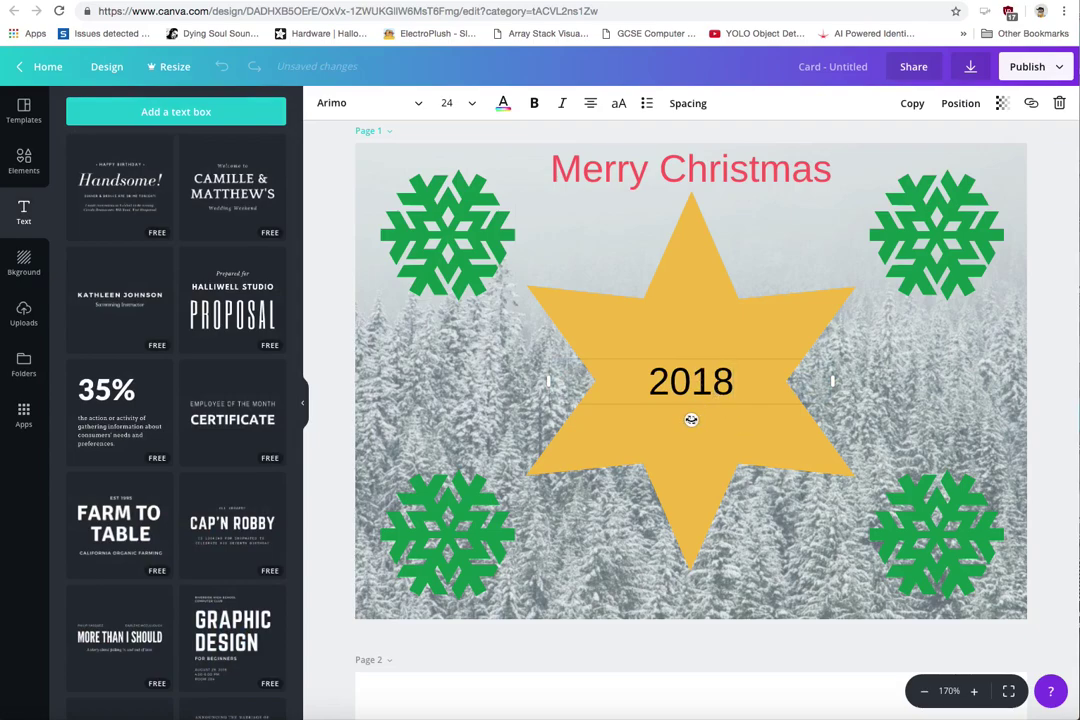
pyautogui.moveTo(691, 419); pyautogui.dragTo(657, 441)
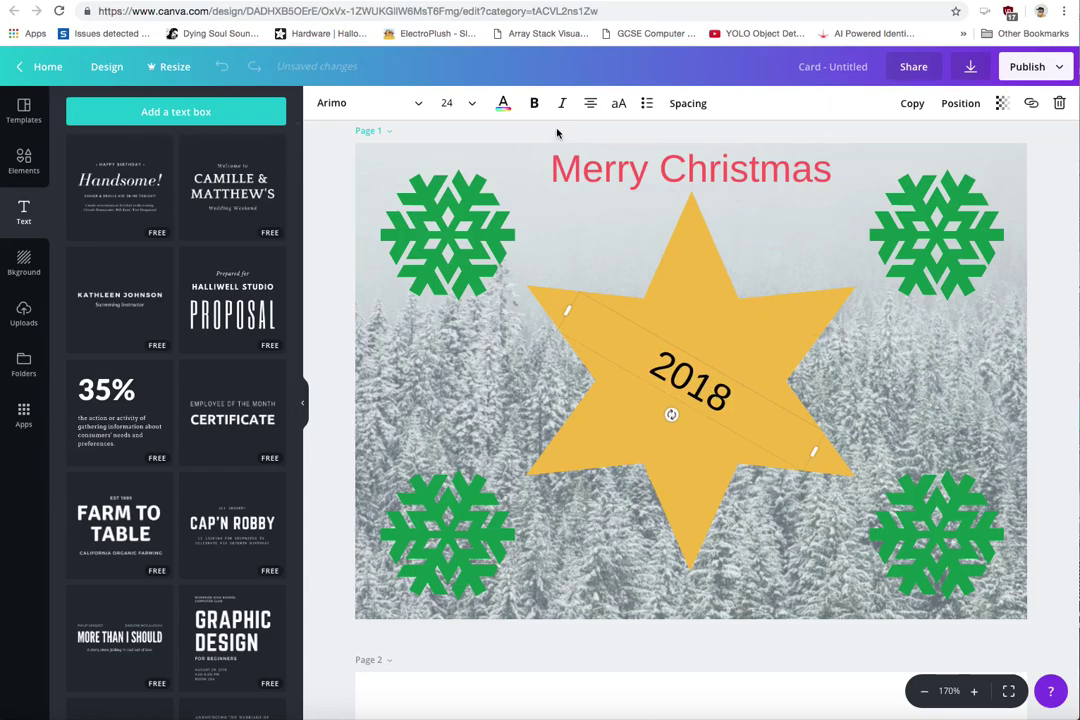
# Colour the 2018 text with the red from the document colours
pyautogui.click(503, 104)
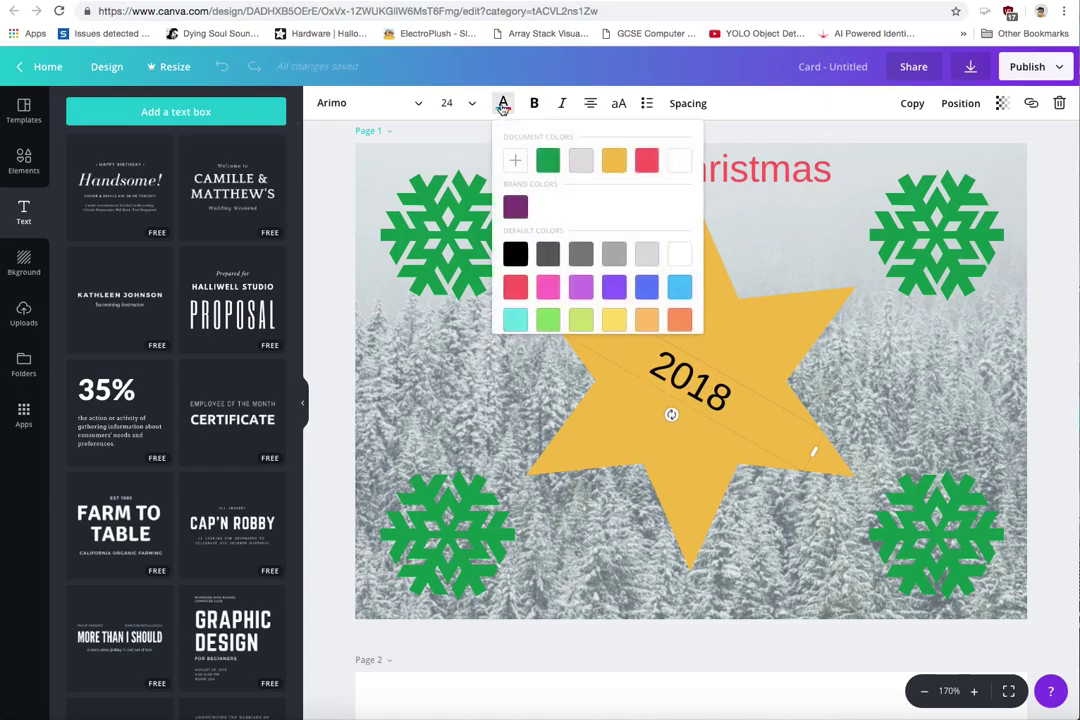
pyautogui.click(646, 160)
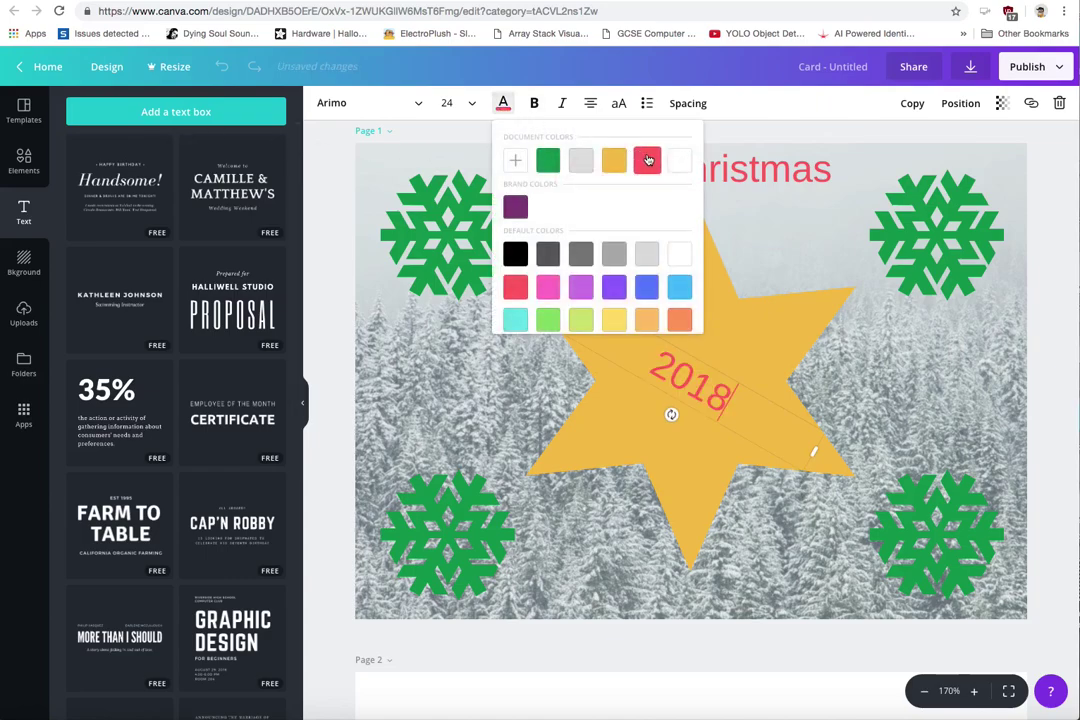
pyautogui.click(577, 441)
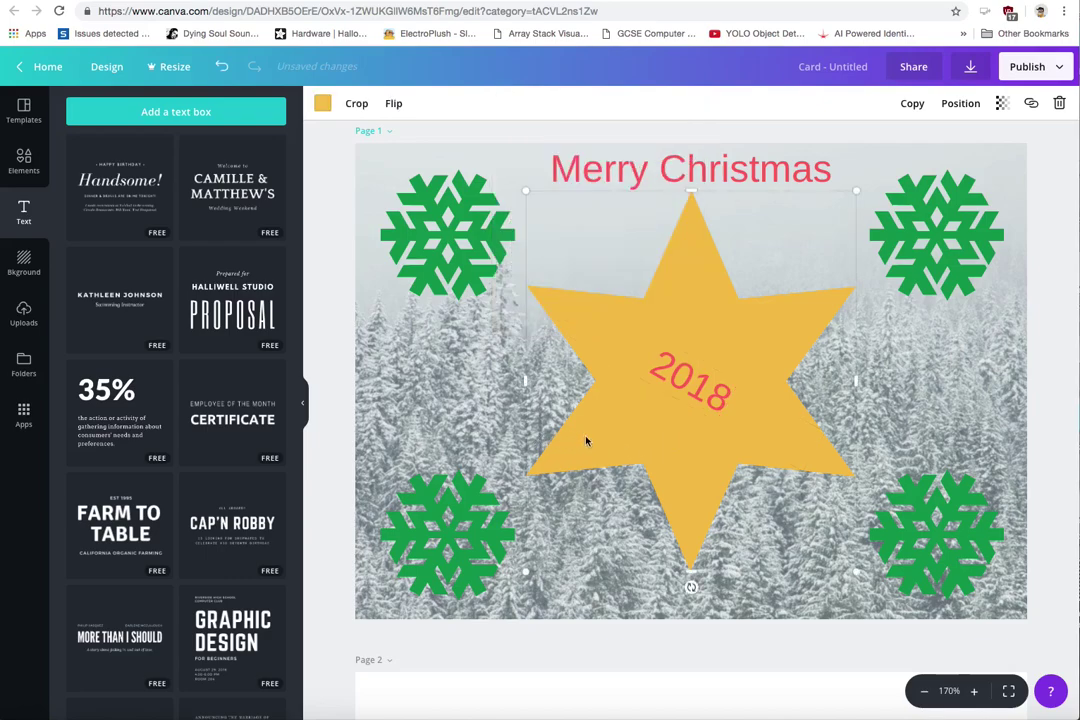
# Try a letter spacing of 365 on the Merry Christmas heading and undo the change
pyautogui.click(666, 168)
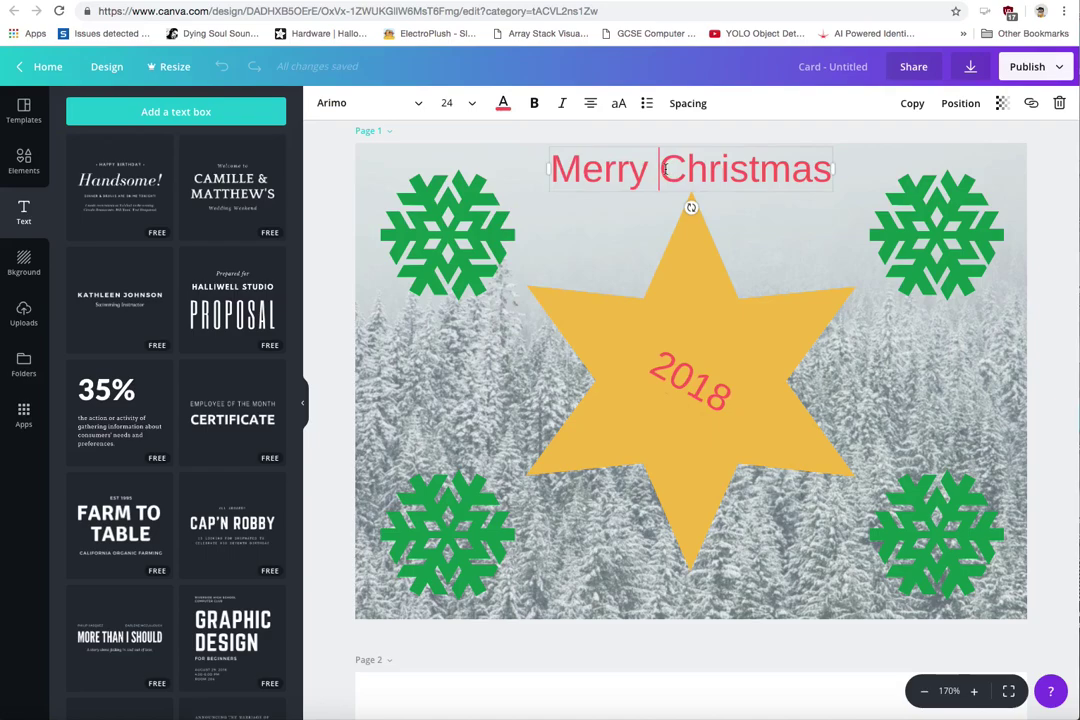
pyautogui.click(619, 106)
pyautogui.click(619, 106)
pyautogui.click(689, 104)
pyautogui.moveTo(768, 140); pyautogui.dragTo(807, 143)
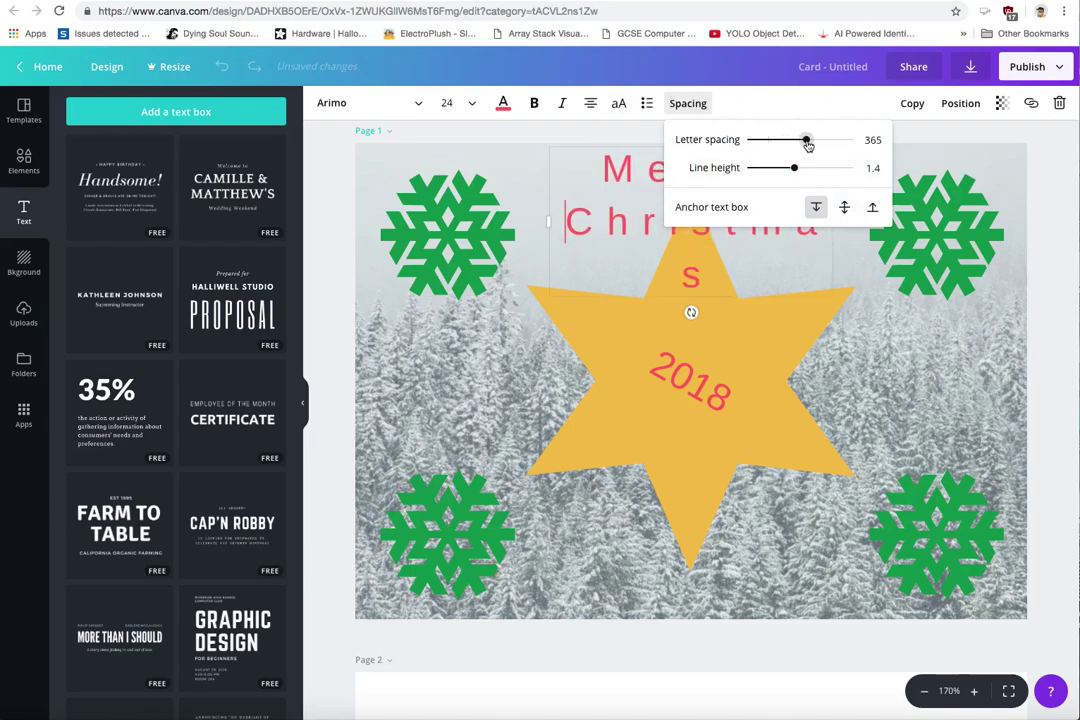
pyautogui.click(546, 172)
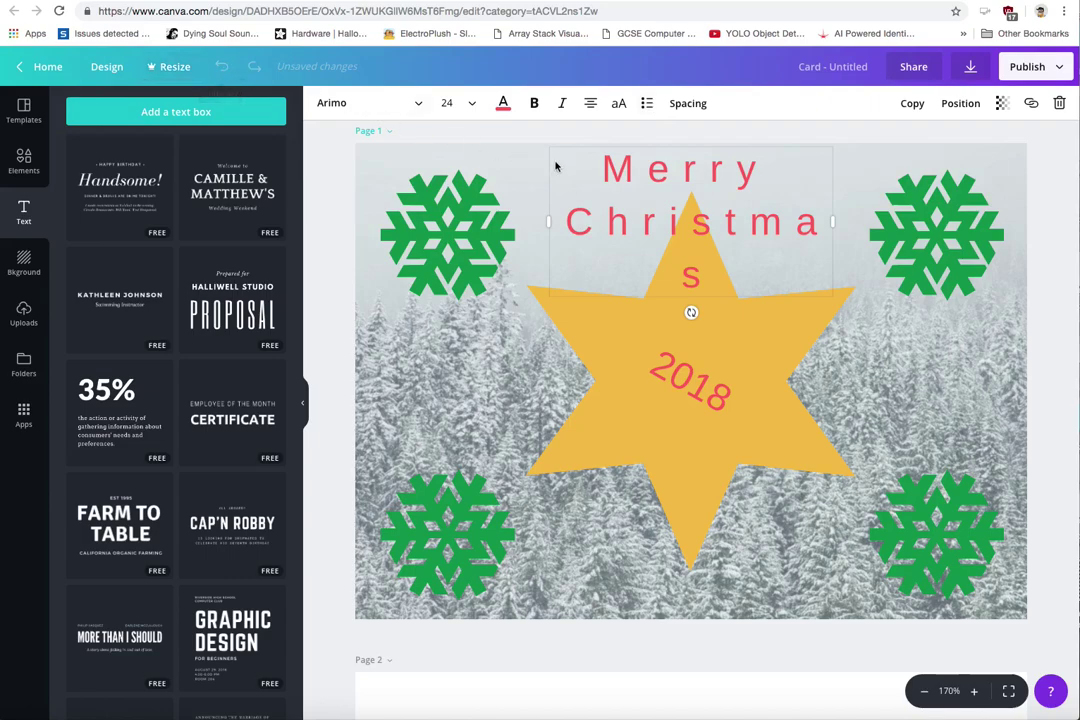
pyautogui.click(511, 169)
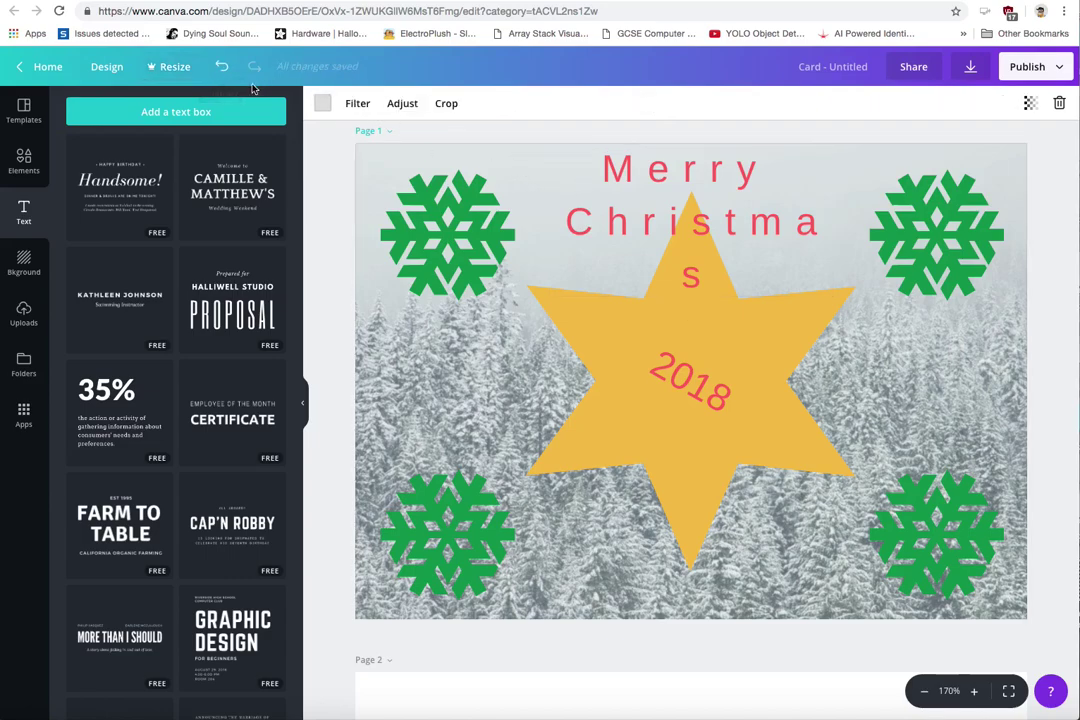
pyautogui.click(220, 66)
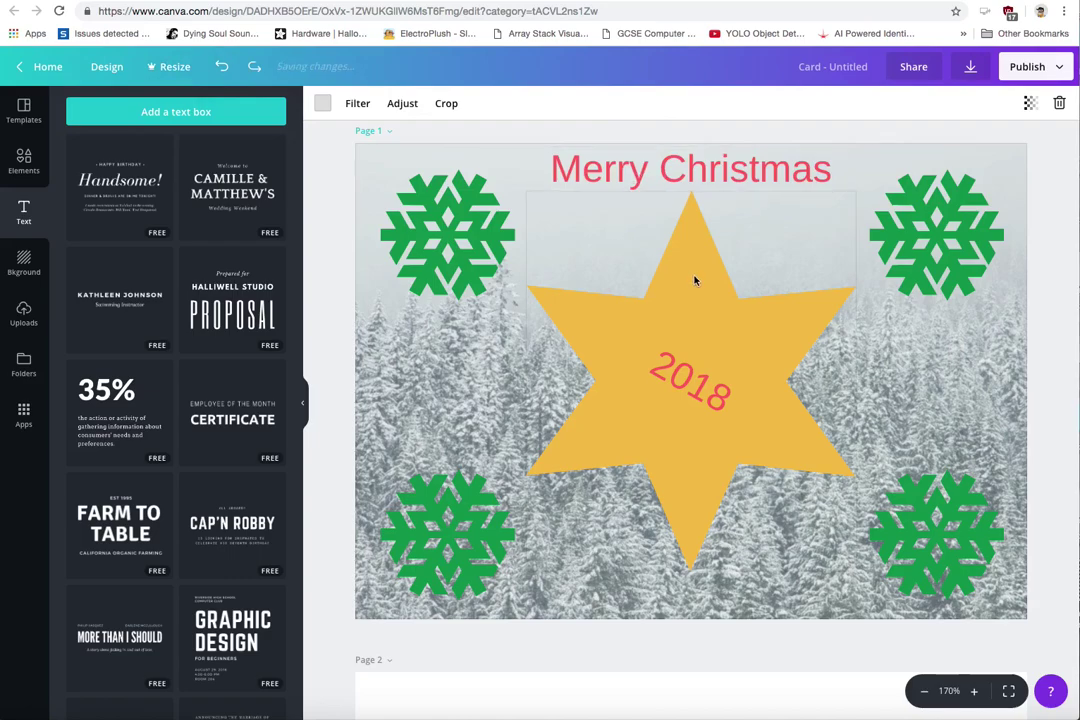
# Insert the free red snowflake-pattern band from the christmas elements on page 2 and move it, horizontally centred, to the page's upper part
pyautogui.scroll(-8, 695, 280)
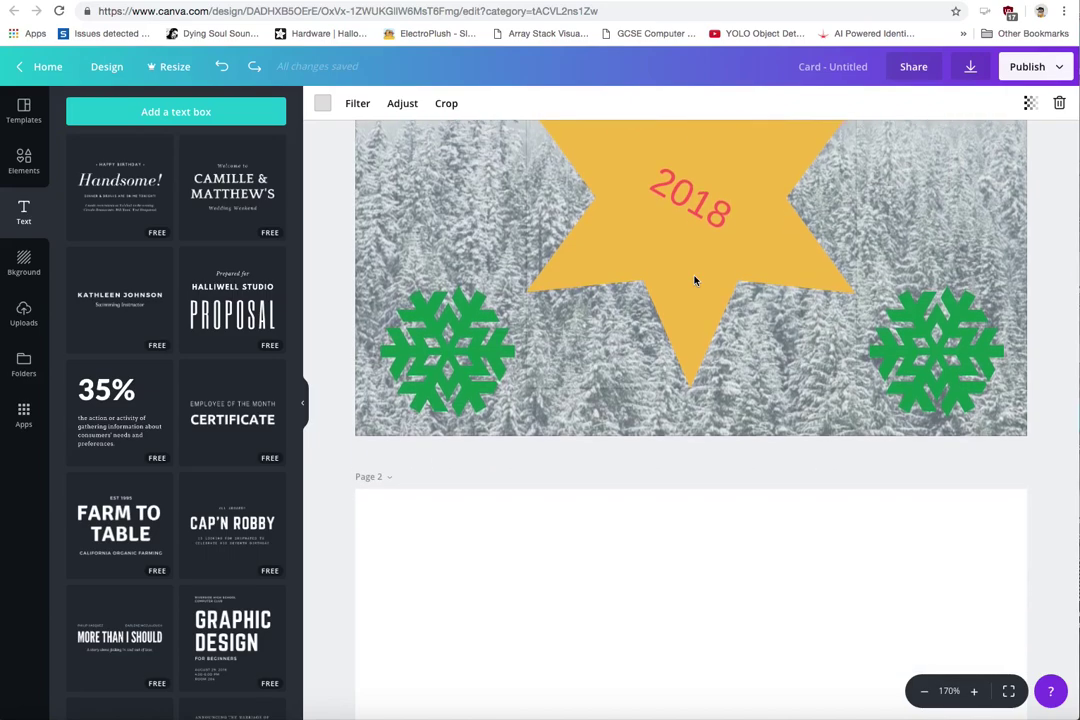
pyautogui.scroll(-2, 695, 280)
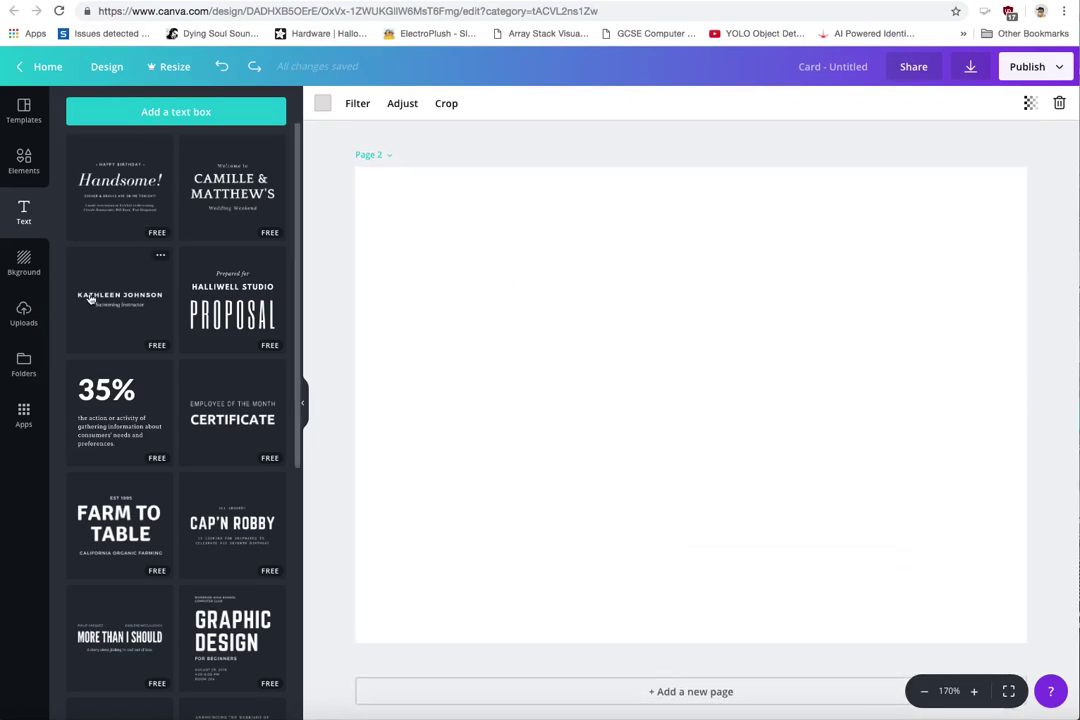
pyautogui.click(17, 145)
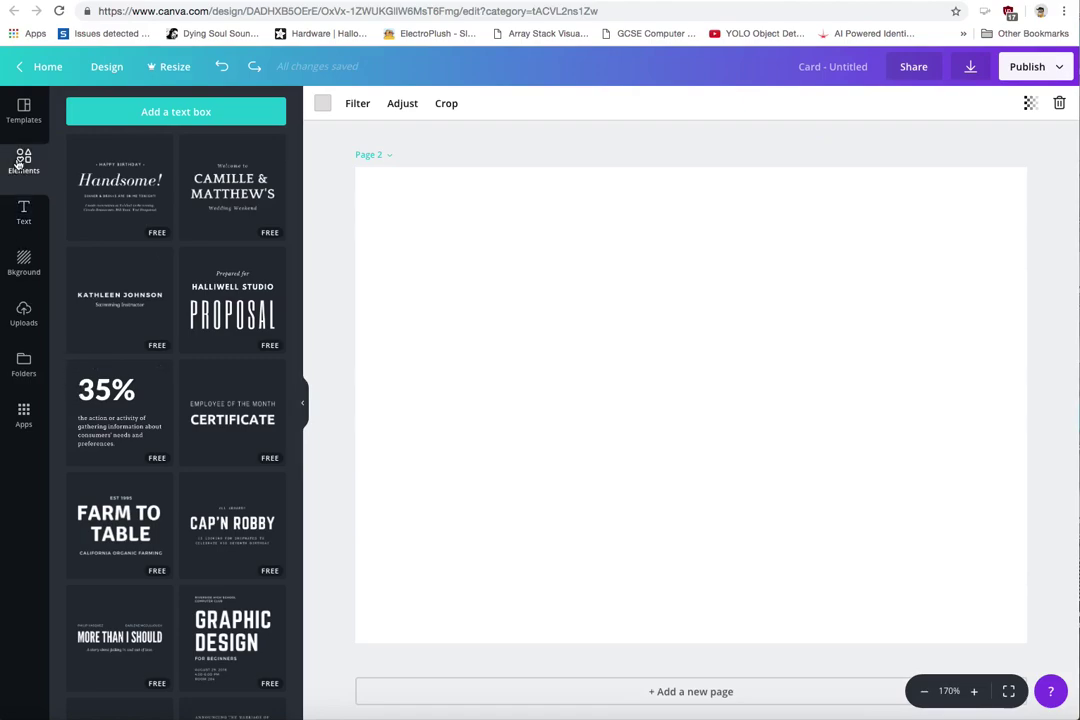
pyautogui.scroll(-1, 234, 298)
pyautogui.scroll(2, 234, 298)
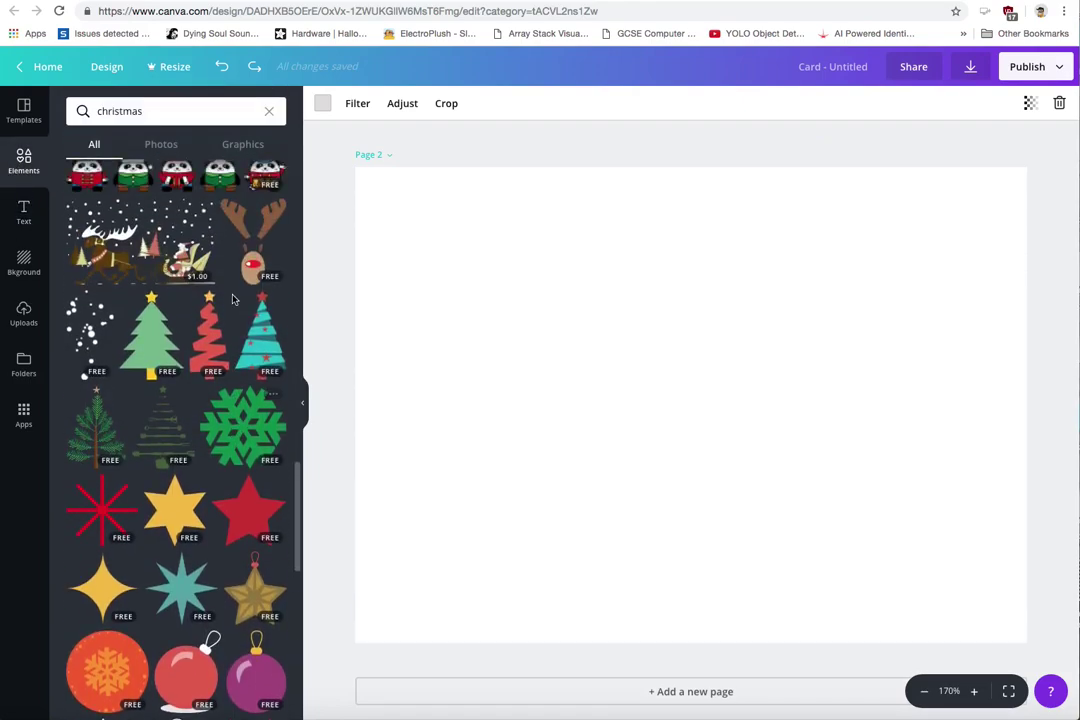
pyautogui.scroll(-5, 233, 299)
pyautogui.scroll(-5, 232, 298)
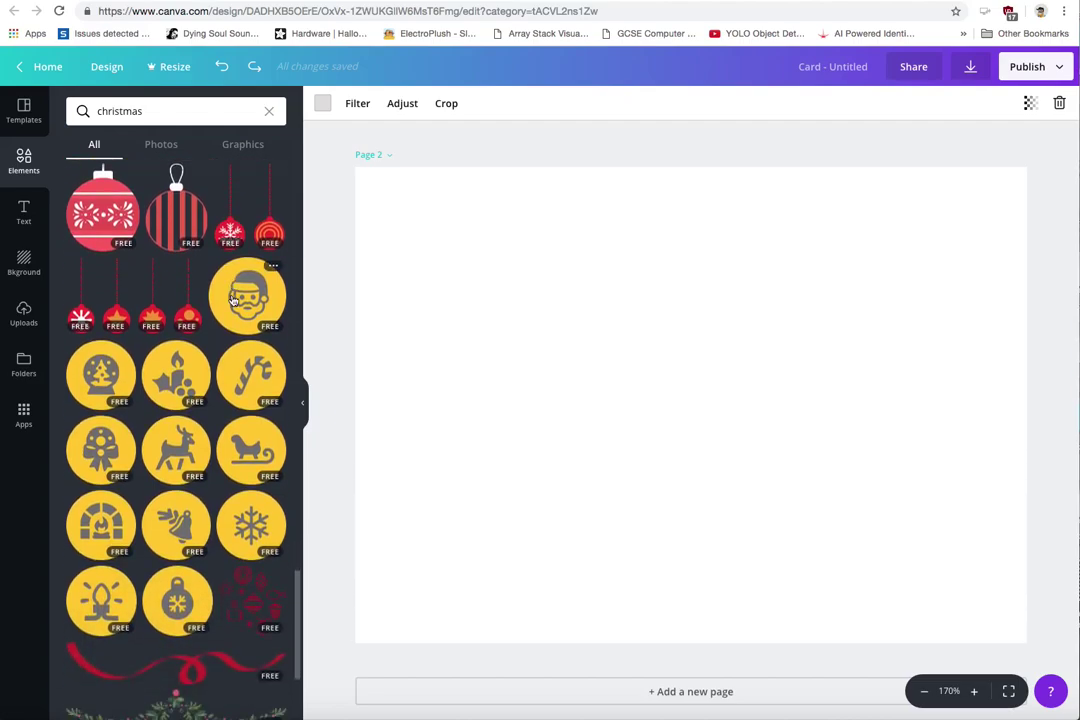
pyautogui.scroll(1, 232, 300)
pyautogui.scroll(-5, 200, 360)
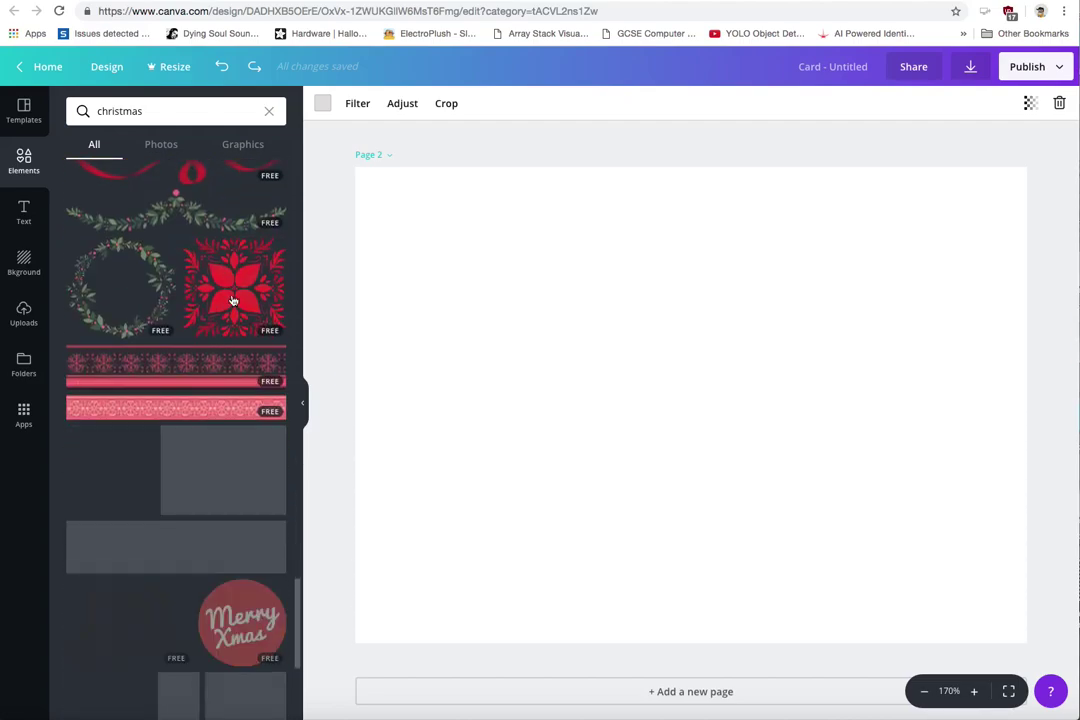
pyautogui.click(192, 408)
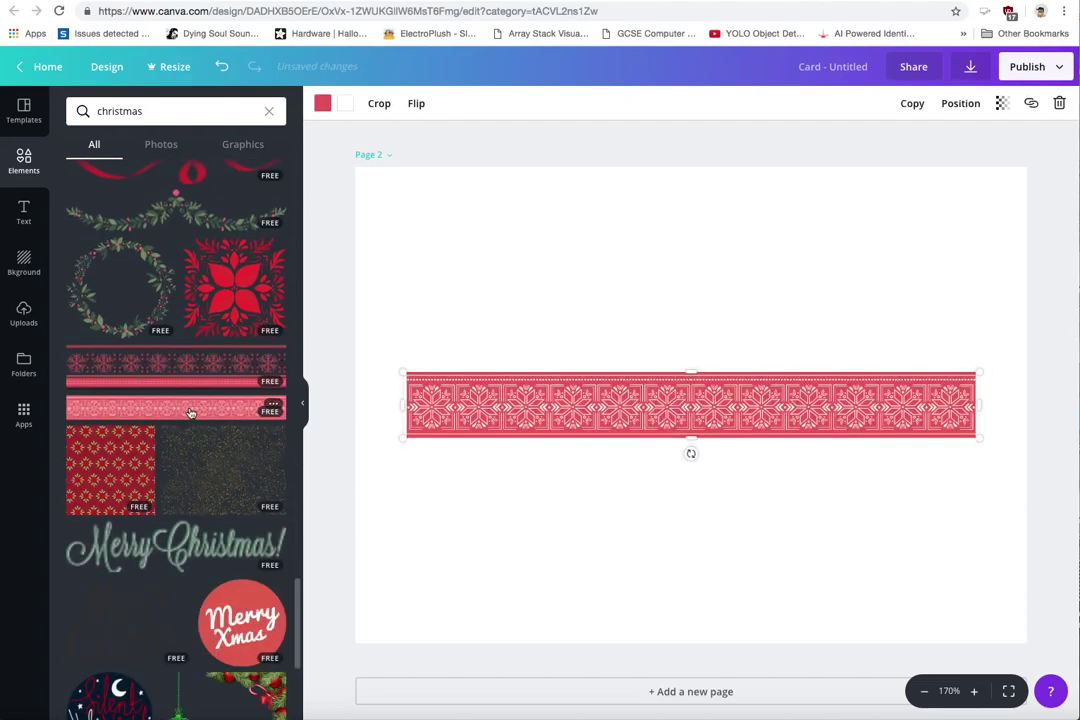
pyautogui.moveTo(648, 407); pyautogui.dragTo(645, 252)
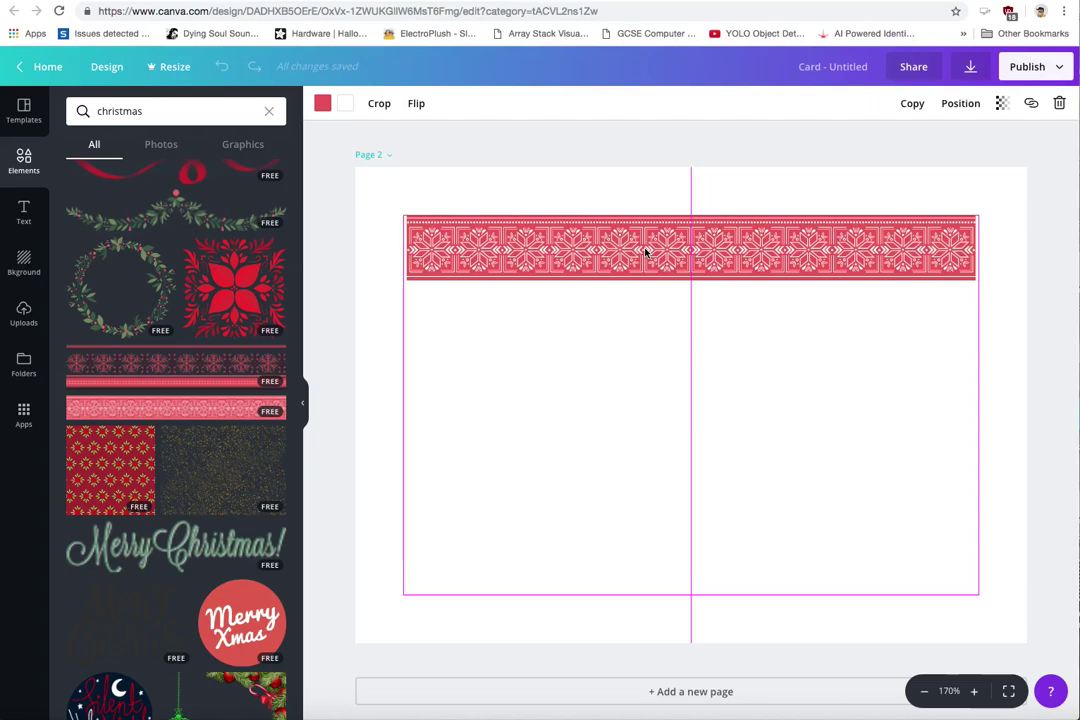
pyautogui.moveTo(645, 252); pyautogui.dragTo(644, 251)
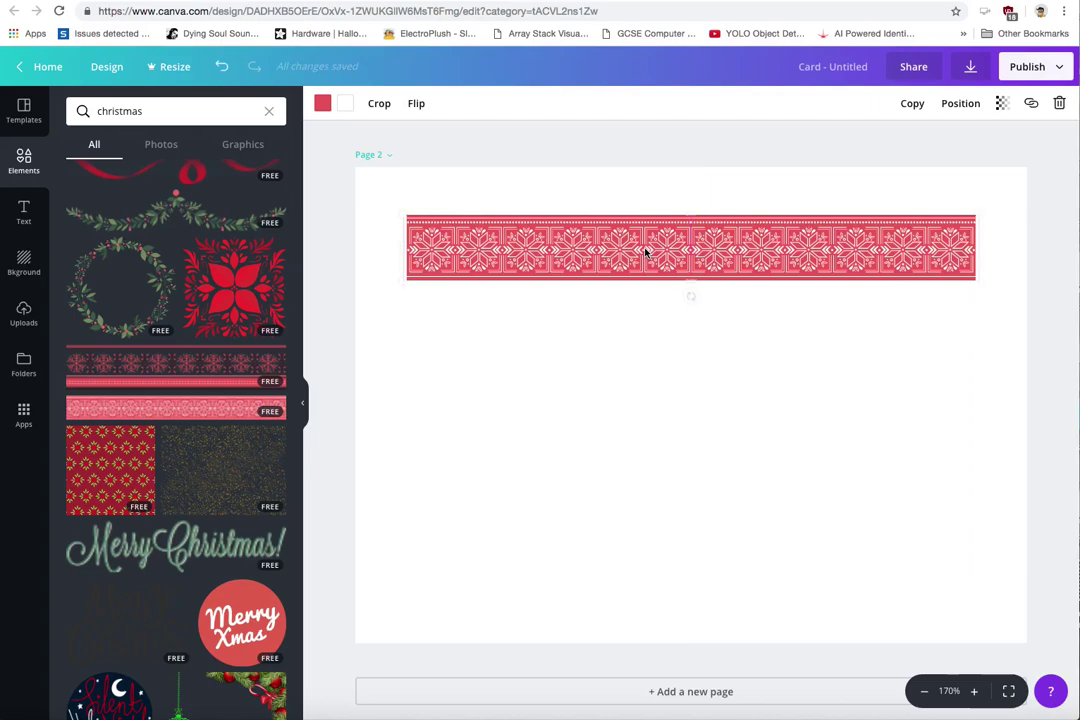
# Duplicate the snowflake band into page 2's lower part, aligned with the upper one, and rotate another copy to vertical
pyautogui.click(914, 103)
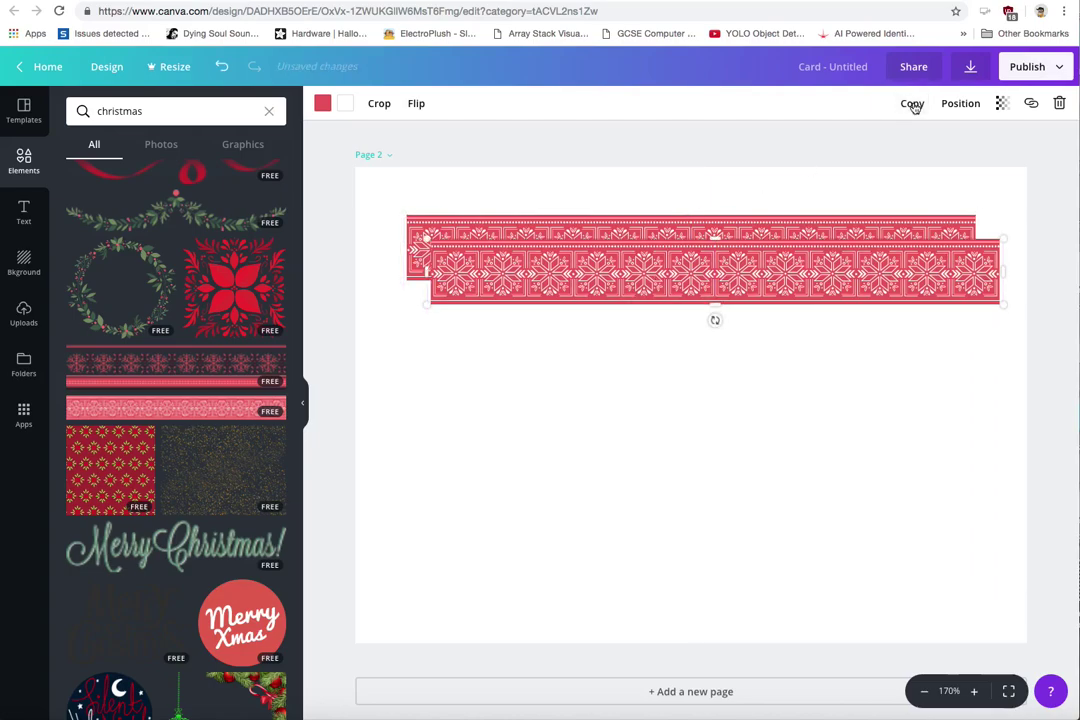
pyautogui.moveTo(659, 268); pyautogui.dragTo(636, 562)
pyautogui.click(912, 103)
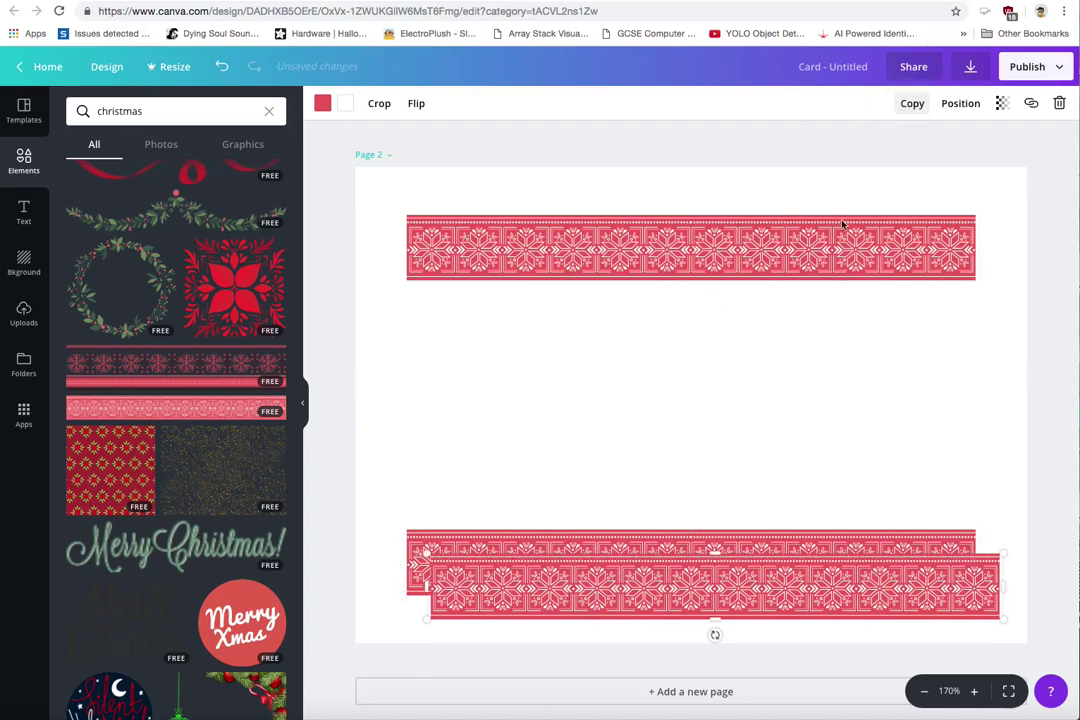
pyautogui.moveTo(716, 634); pyautogui.dragTo(728, 585)
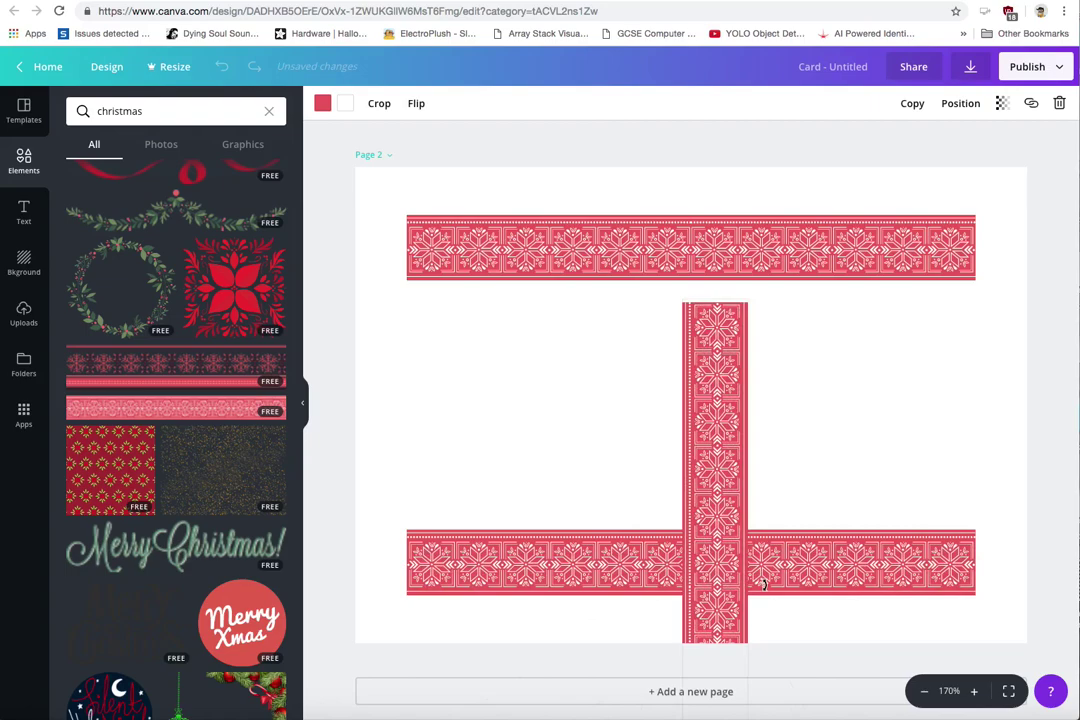
# Shorten the vertical band to fit between the two horizontal bands and place it at their right end
pyautogui.moveTo(733, 470); pyautogui.dragTo(771, 415)
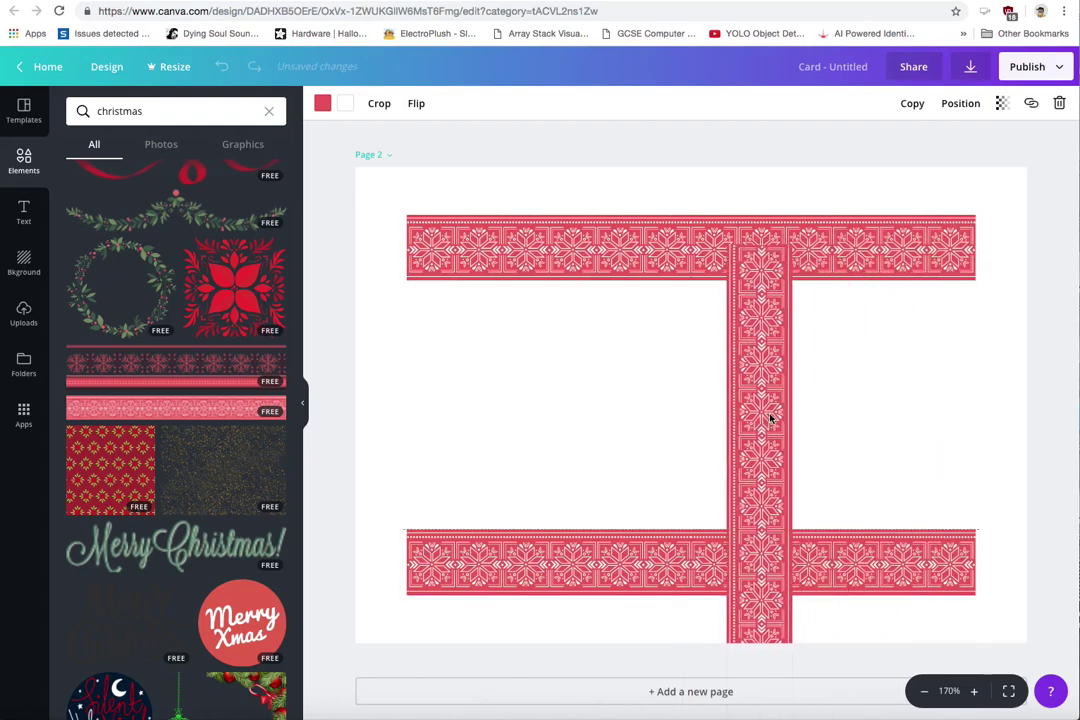
pyautogui.moveTo(761, 243); pyautogui.dragTo(764, 344)
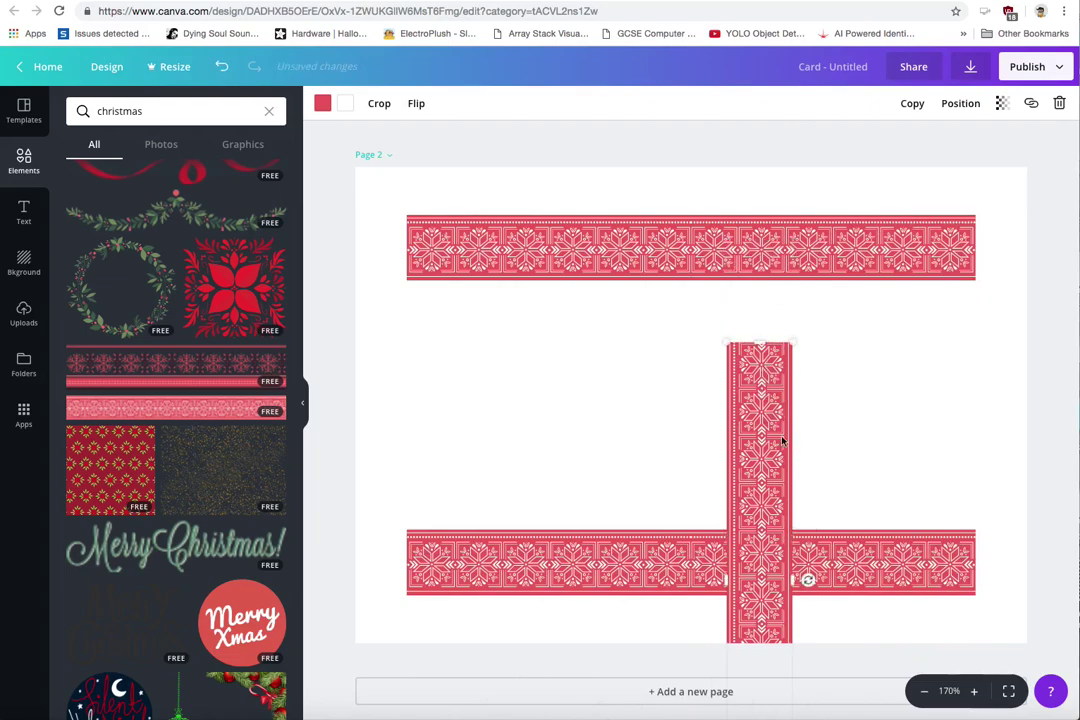
pyautogui.click(815, 417)
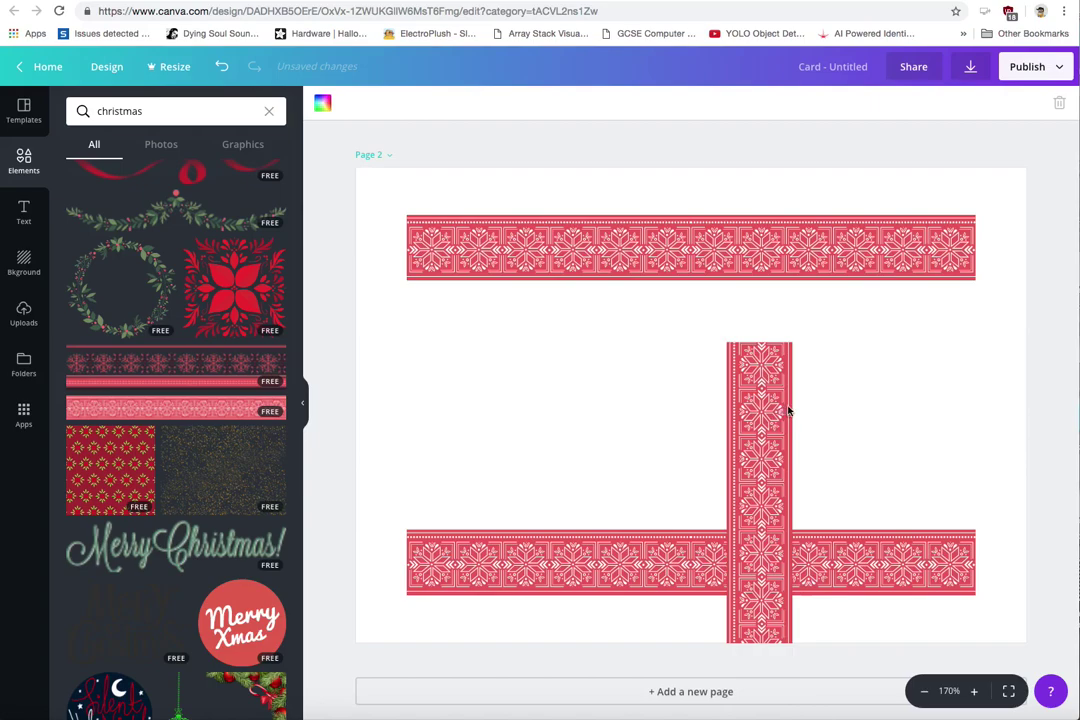
pyautogui.moveTo(793, 410); pyautogui.dragTo(740, 257)
pyautogui.moveTo(712, 187); pyautogui.dragTo(947, 321)
pyautogui.click(955, 240)
pyautogui.moveTo(981, 247); pyautogui.dragTo(980, 244)
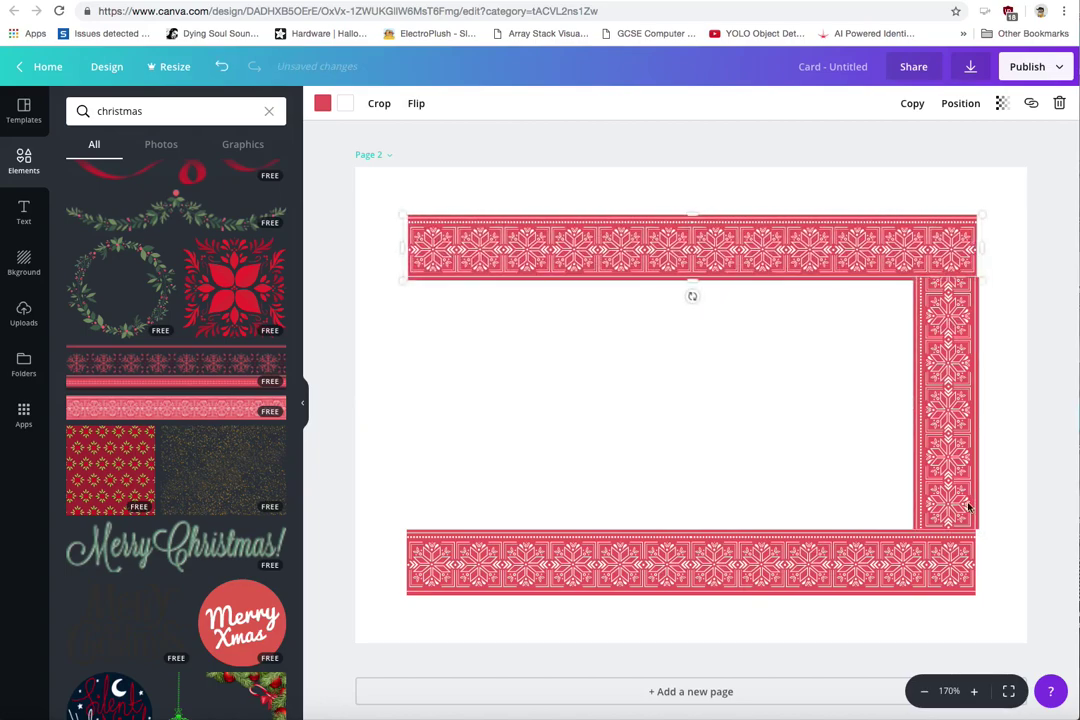
# Duplicate the vertical band to the left end of the frame and shift the right one slightly inward
pyautogui.click(956, 450)
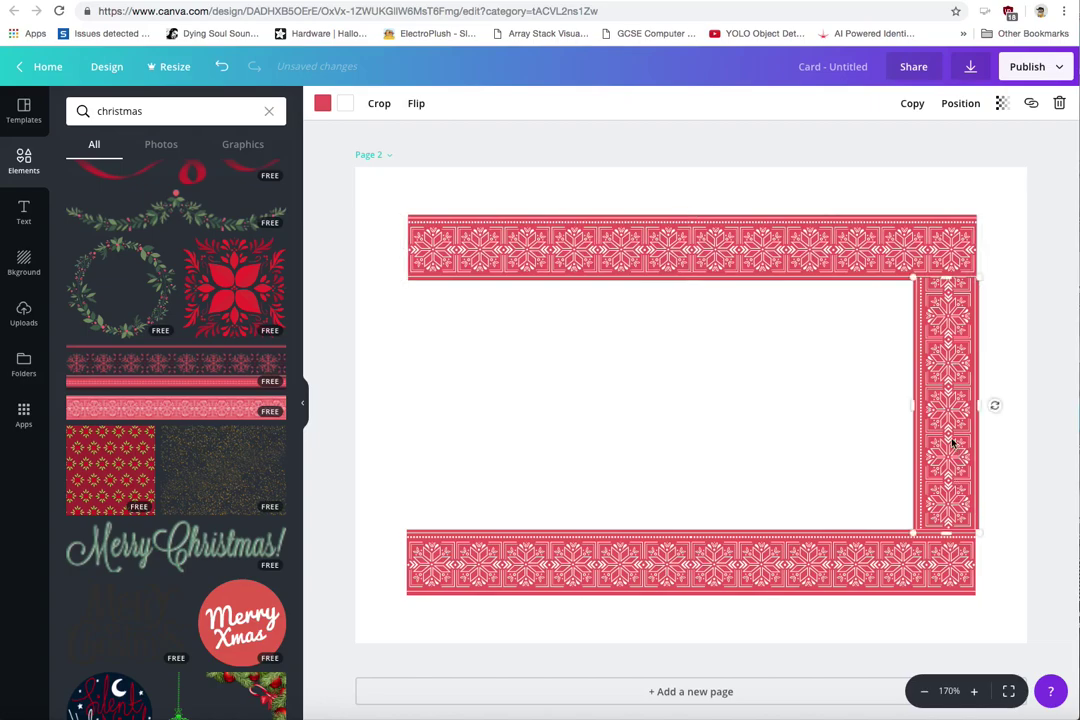
pyautogui.click(911, 104)
pyautogui.moveTo(981, 417); pyautogui.dragTo(444, 388)
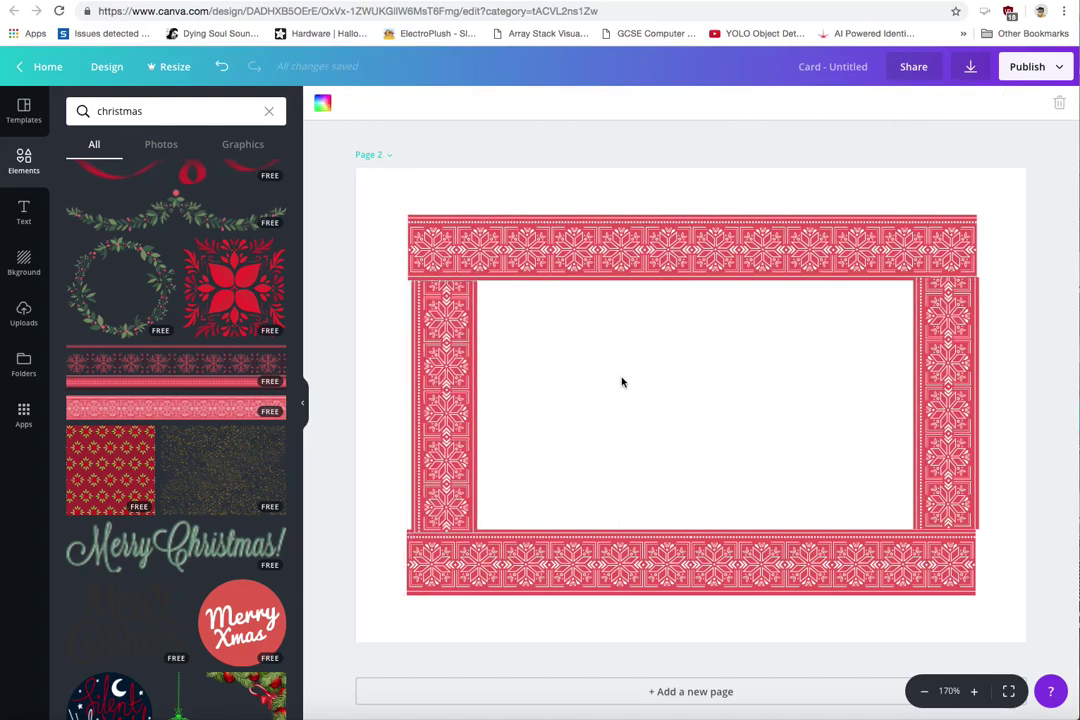
pyautogui.moveTo(962, 358); pyautogui.dragTo(955, 357)
pyautogui.click(755, 340)
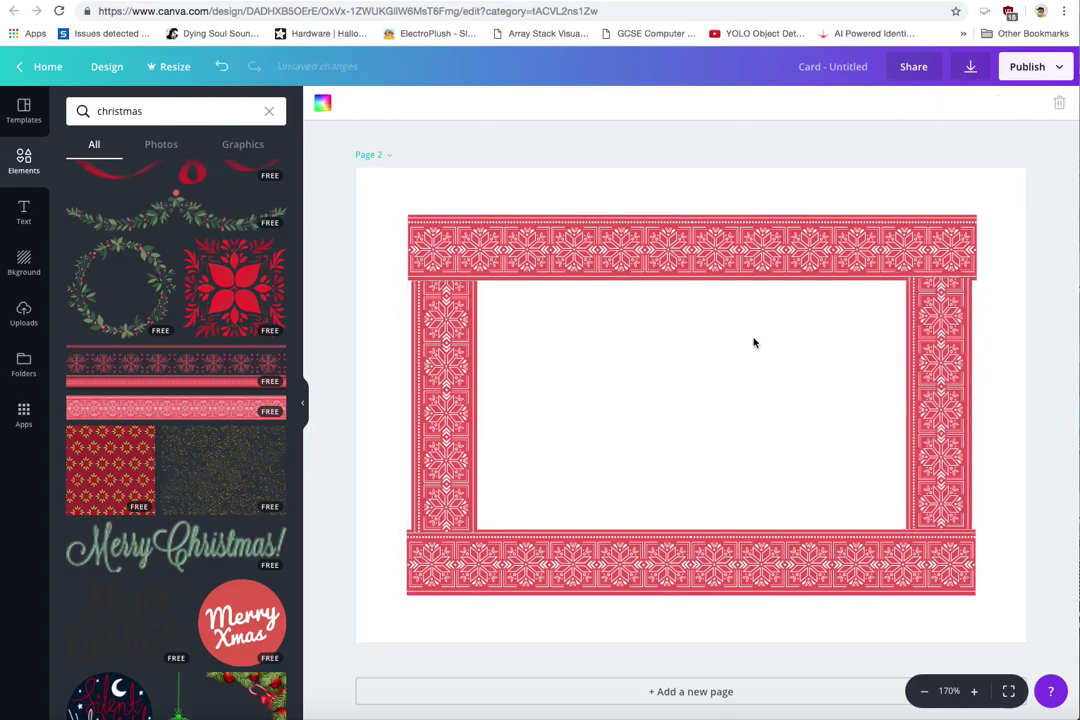
# Insert the free Happy BIRTHDAY text combination on page 2
pyautogui.click(24, 212)
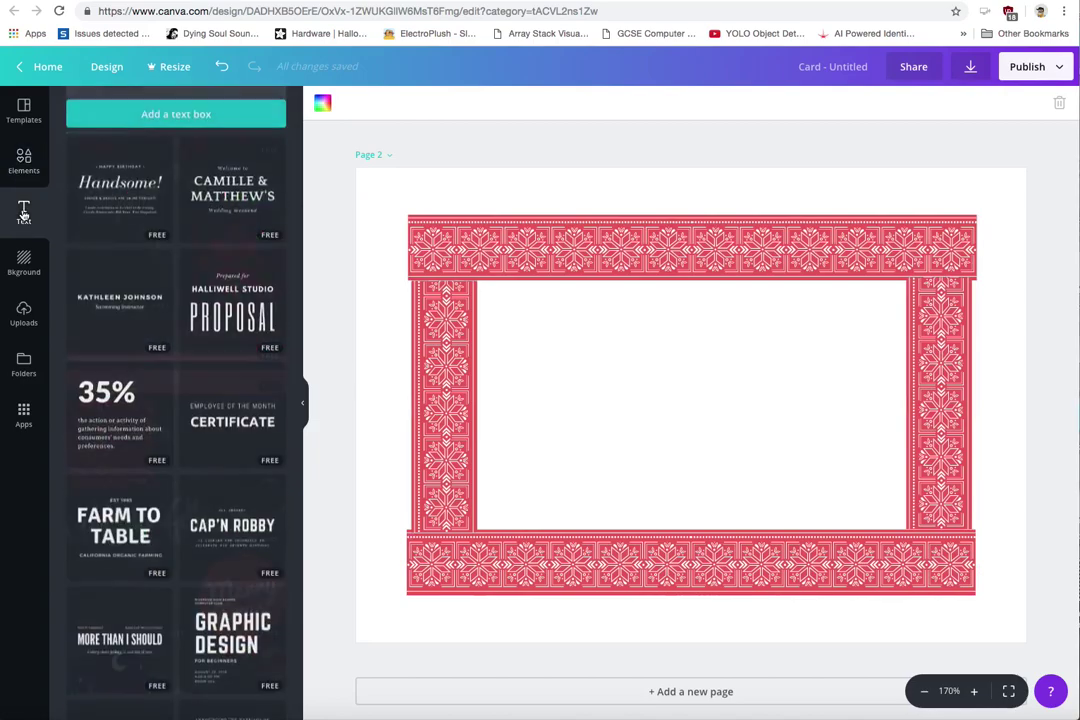
pyautogui.scroll(-5, 209, 455)
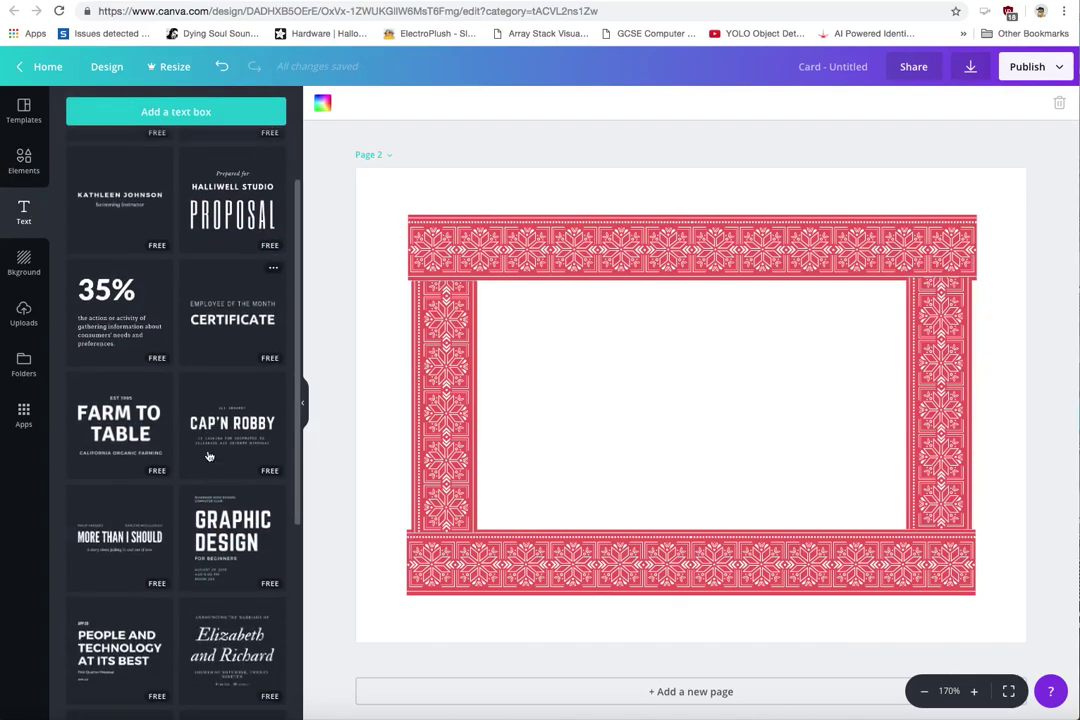
pyautogui.scroll(-6, 209, 455)
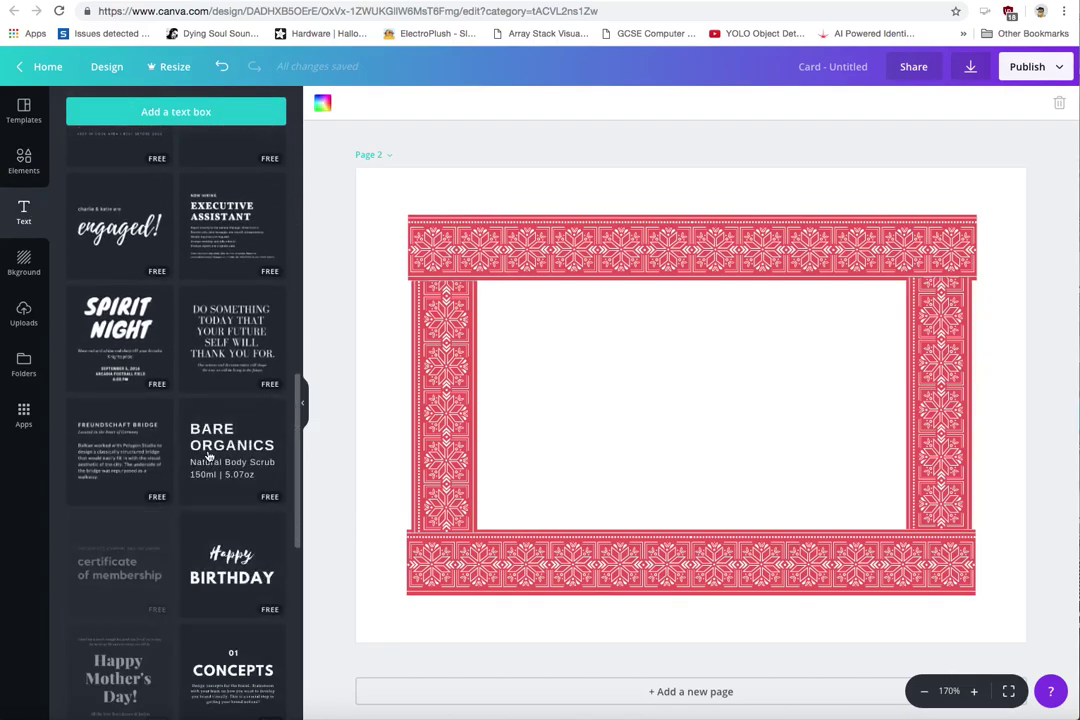
pyautogui.scroll(-1, 209, 456)
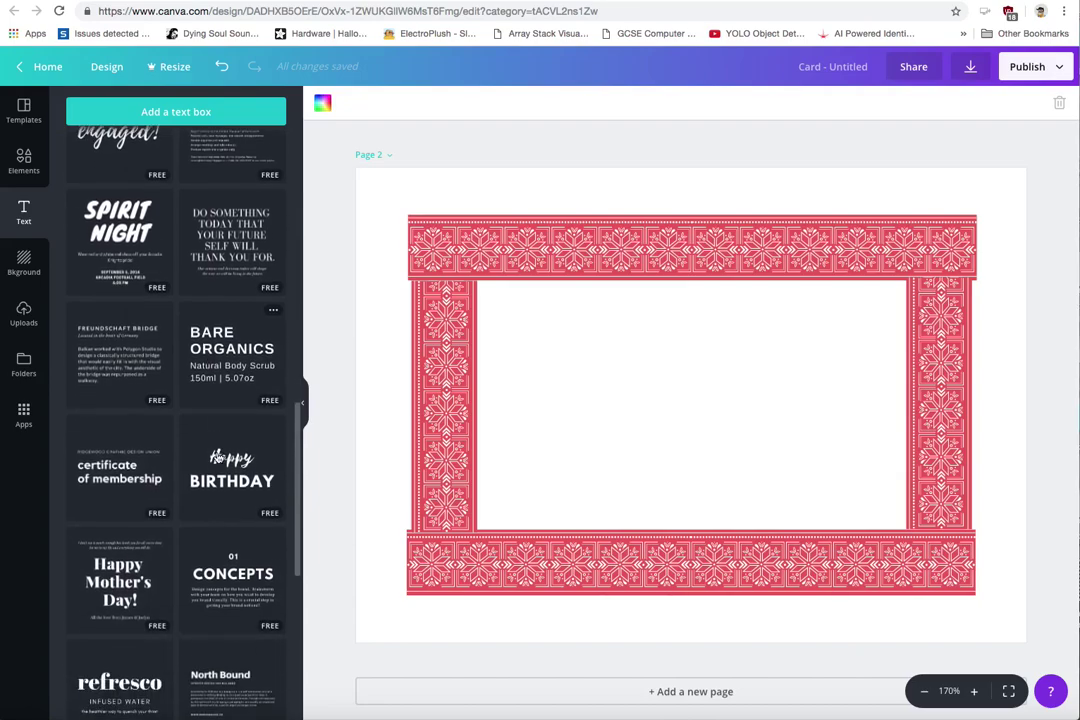
pyautogui.click(232, 452)
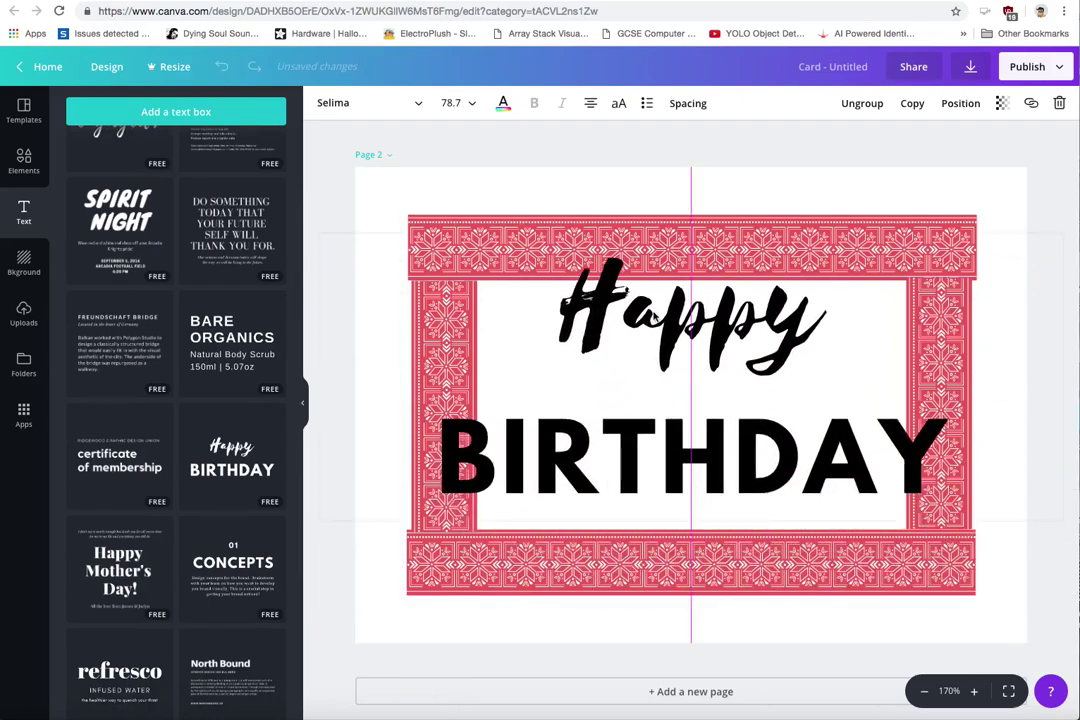
# Replace the word Happy with "I wish you a" in the script line of the text combination
pyautogui.doubleClick(602, 316)
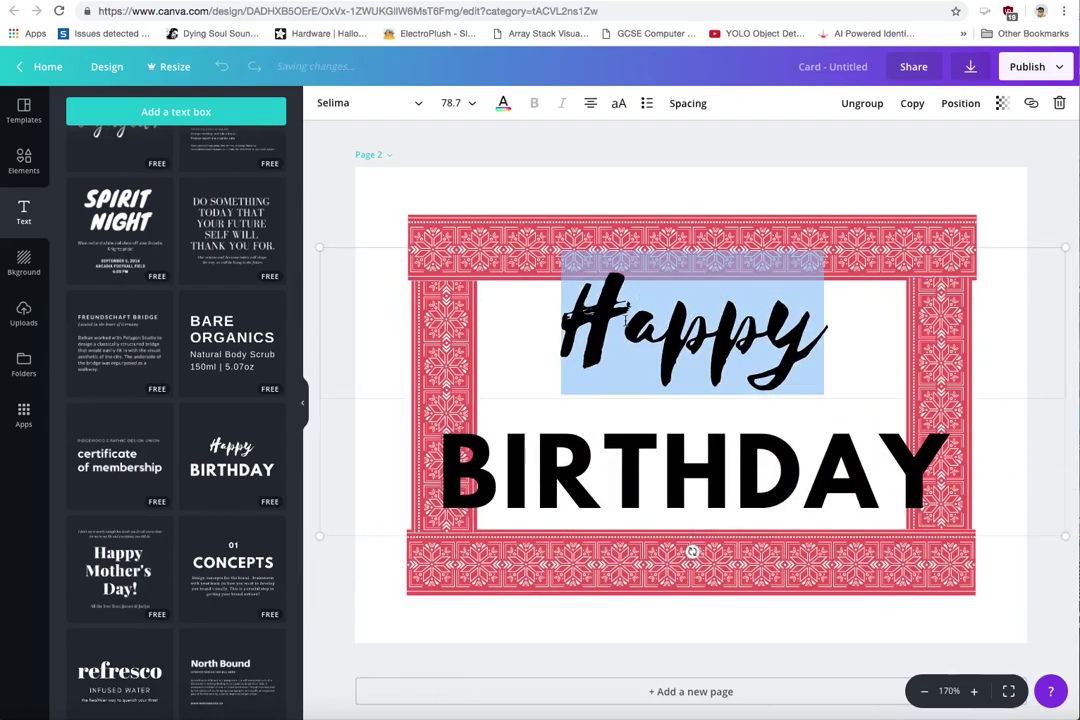
pyautogui.click(576, 316)
pyautogui.moveTo(566, 318); pyautogui.dragTo(806, 326)
pyautogui.write('I wish ')
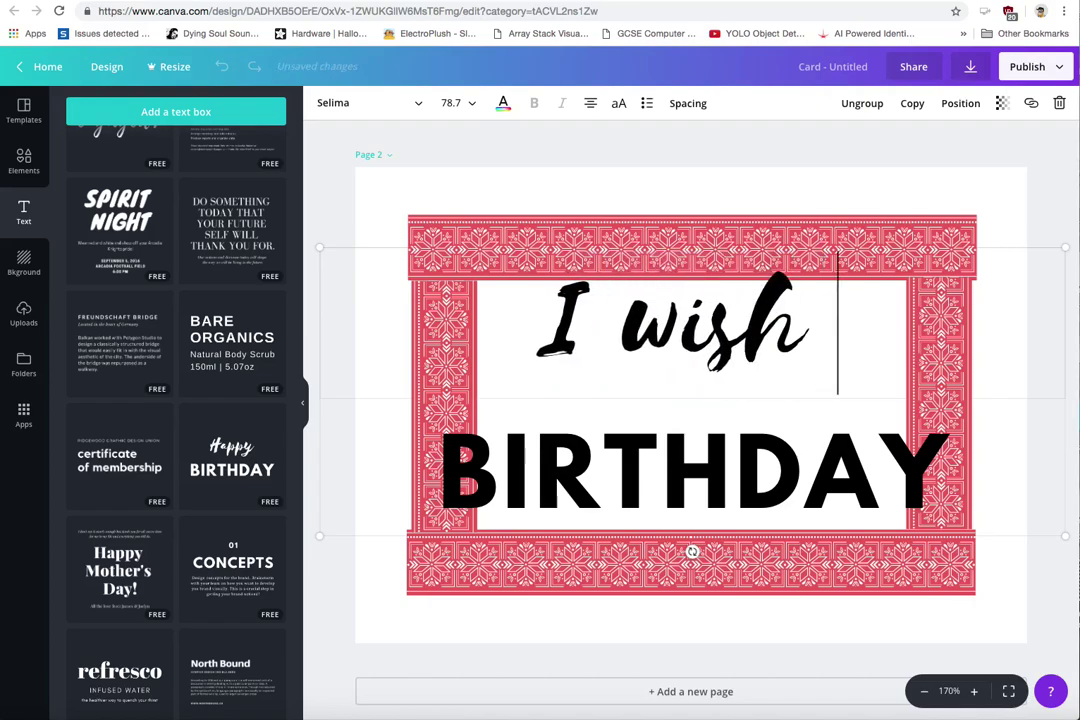
pyautogui.write('you')
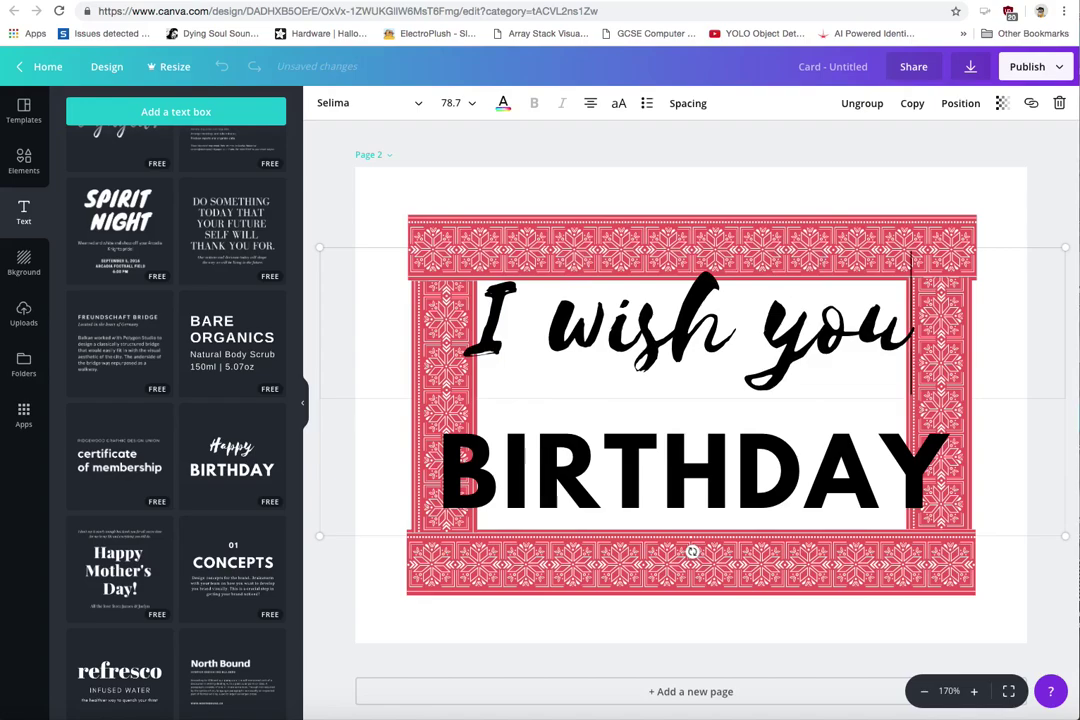
pyautogui.write(' a')
# Delete the BIRTHDAY line and append "Meery Chrsitmas" to the "I wish you a" text
pyautogui.click(498, 466)
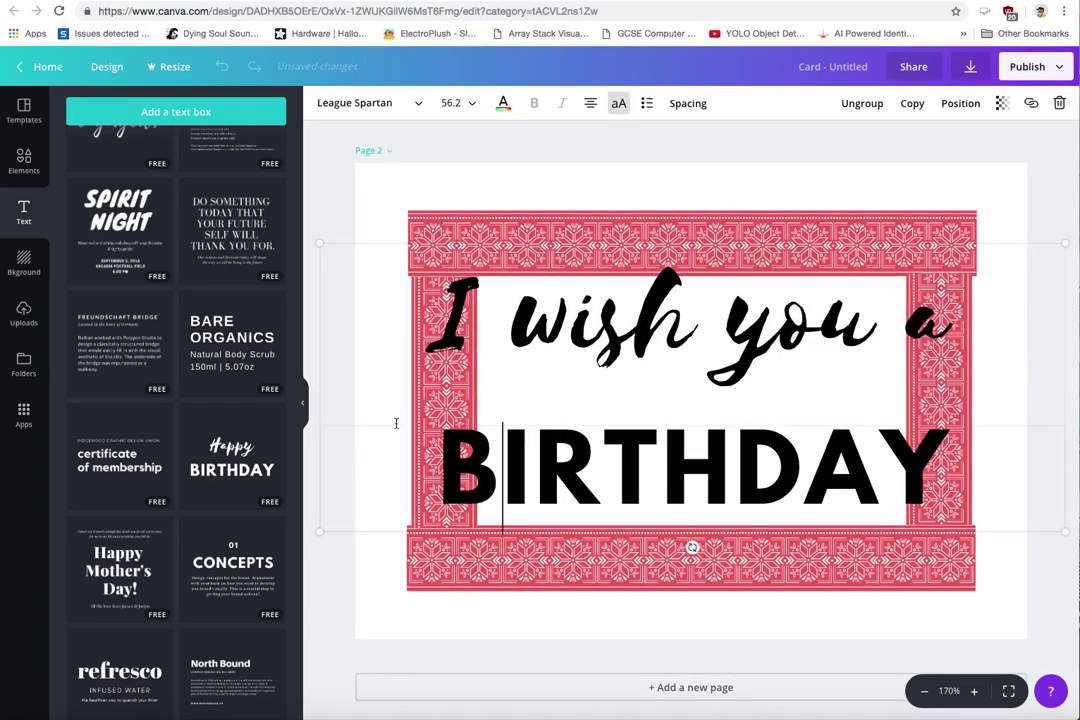
pyautogui.press('Delete')
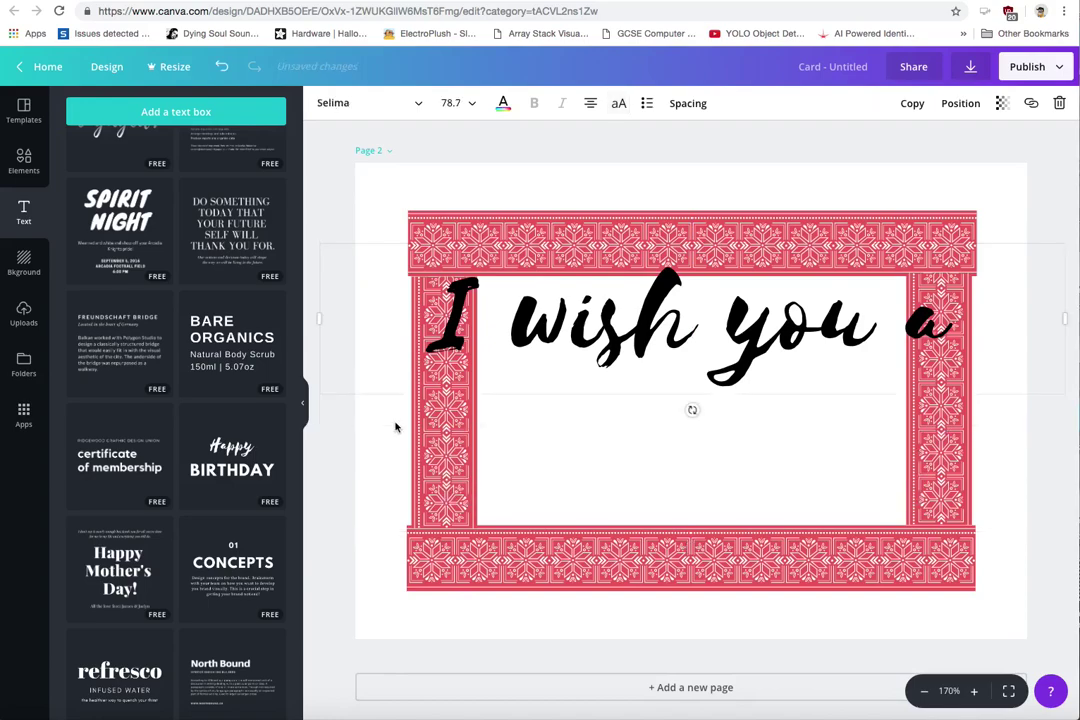
pyautogui.click(955, 325)
pyautogui.write('Meery Chrsitma')
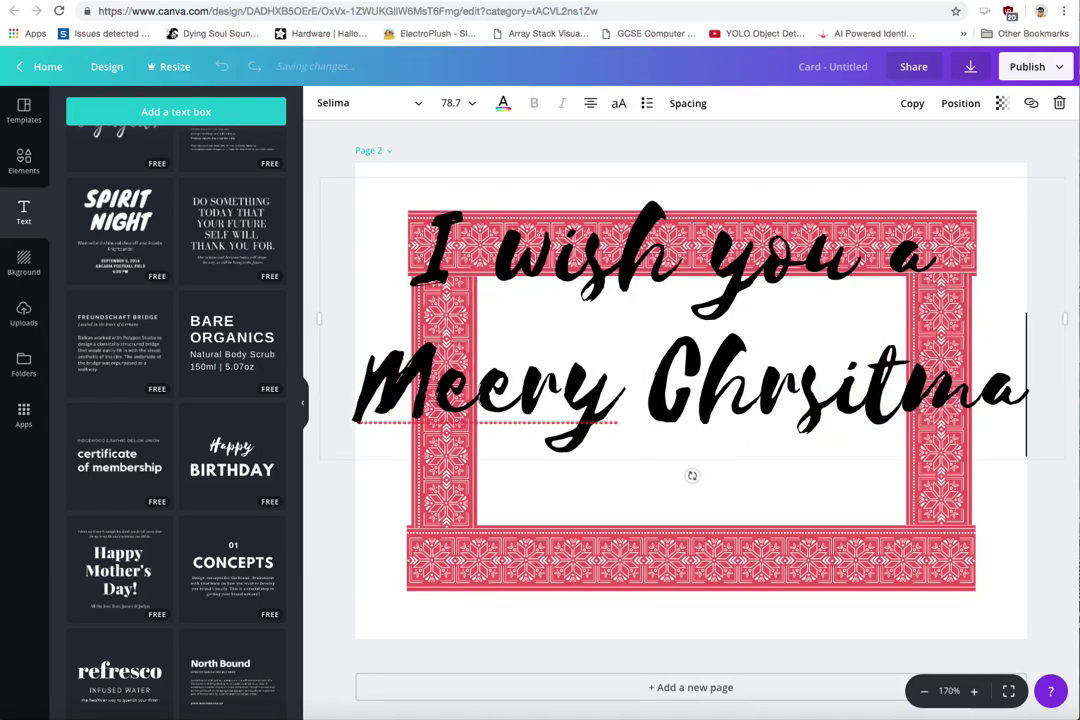
pyautogui.write('s')
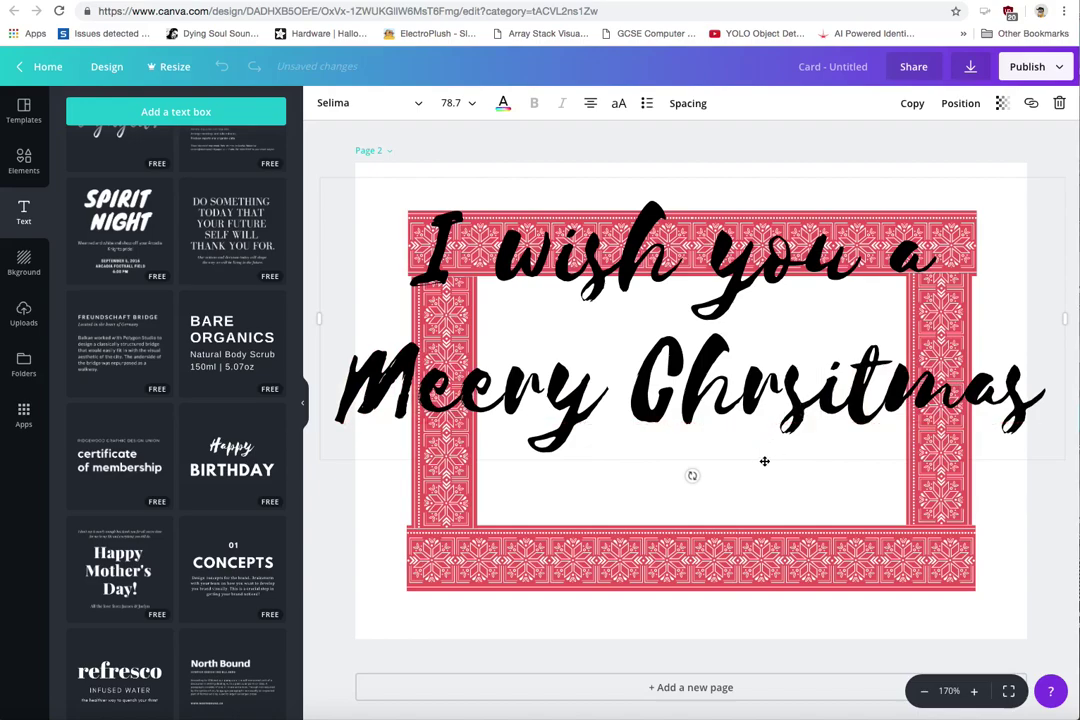
# Try font size 28 on the greeting text and settle on size 42
pyautogui.click(474, 104)
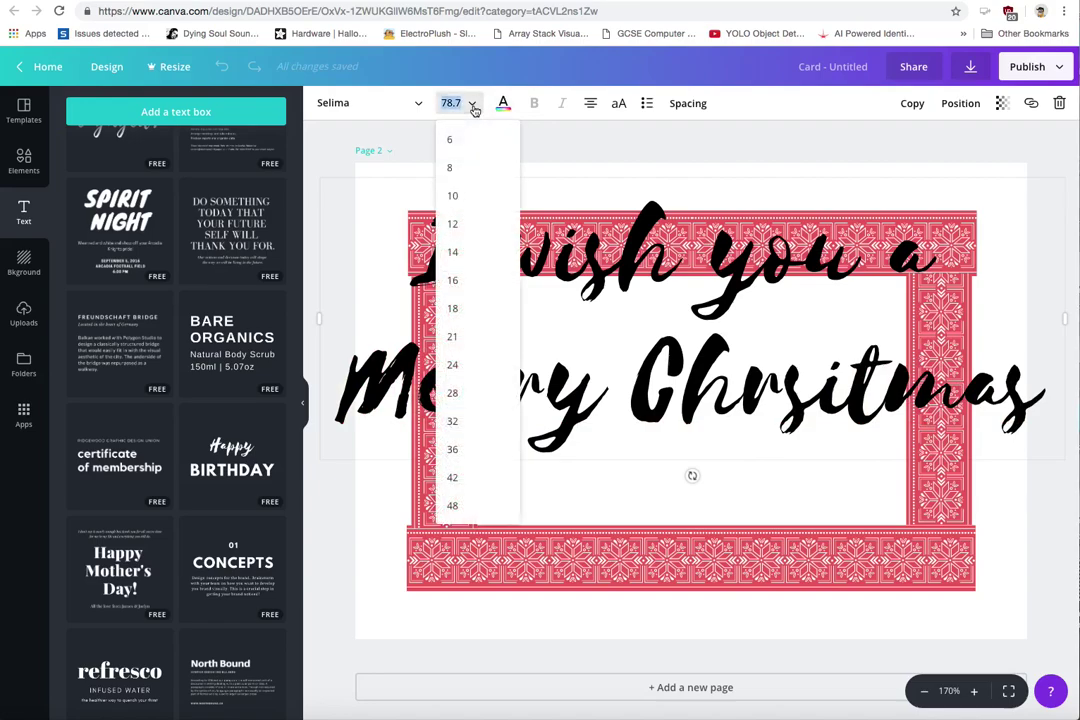
pyautogui.click(458, 393)
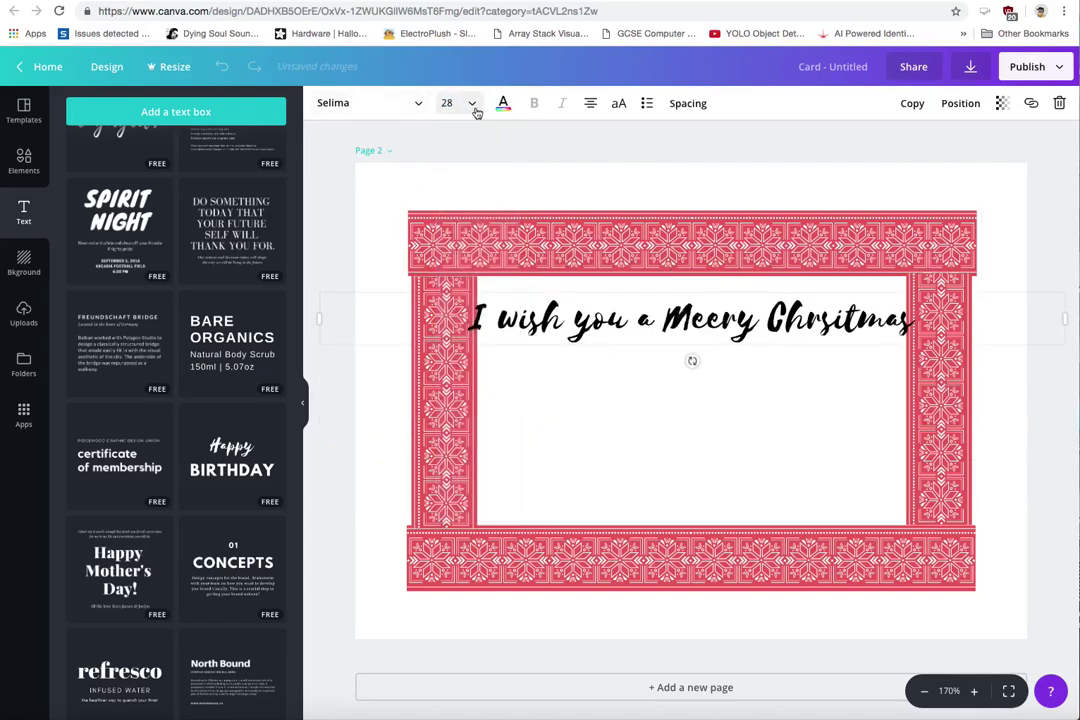
pyautogui.click(475, 106)
pyautogui.click(452, 406)
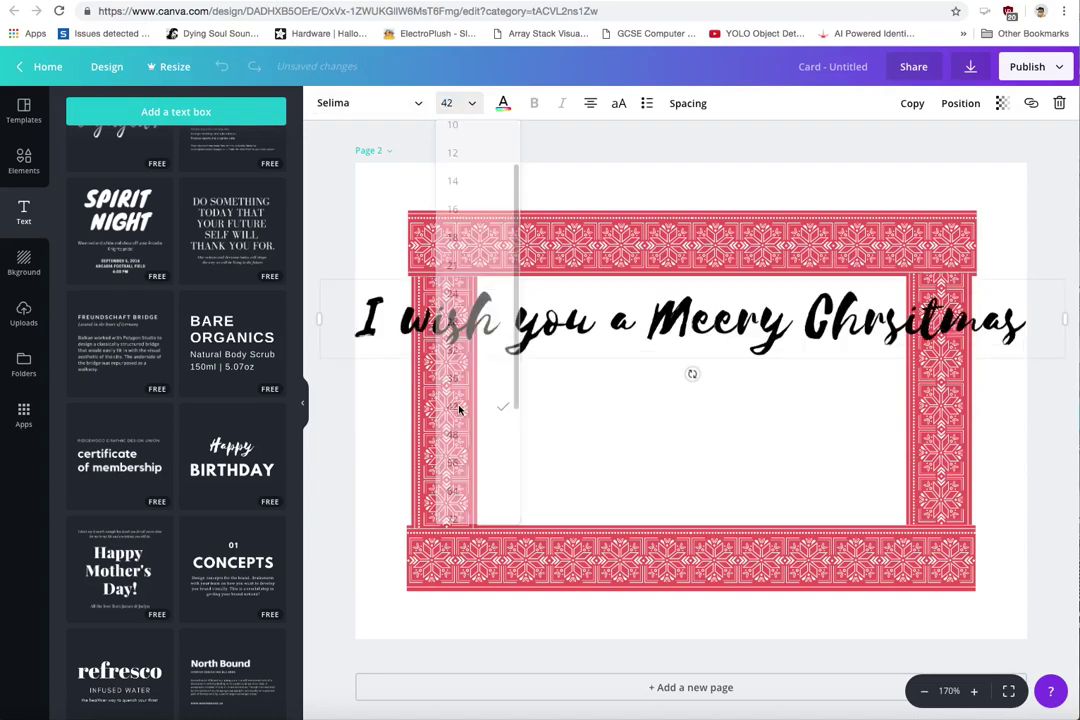
# Break the greeting into two lines after "I wish you a" and move it to the middle of the red frame
pyautogui.doubleClick(657, 316)
pyautogui.click(652, 318)
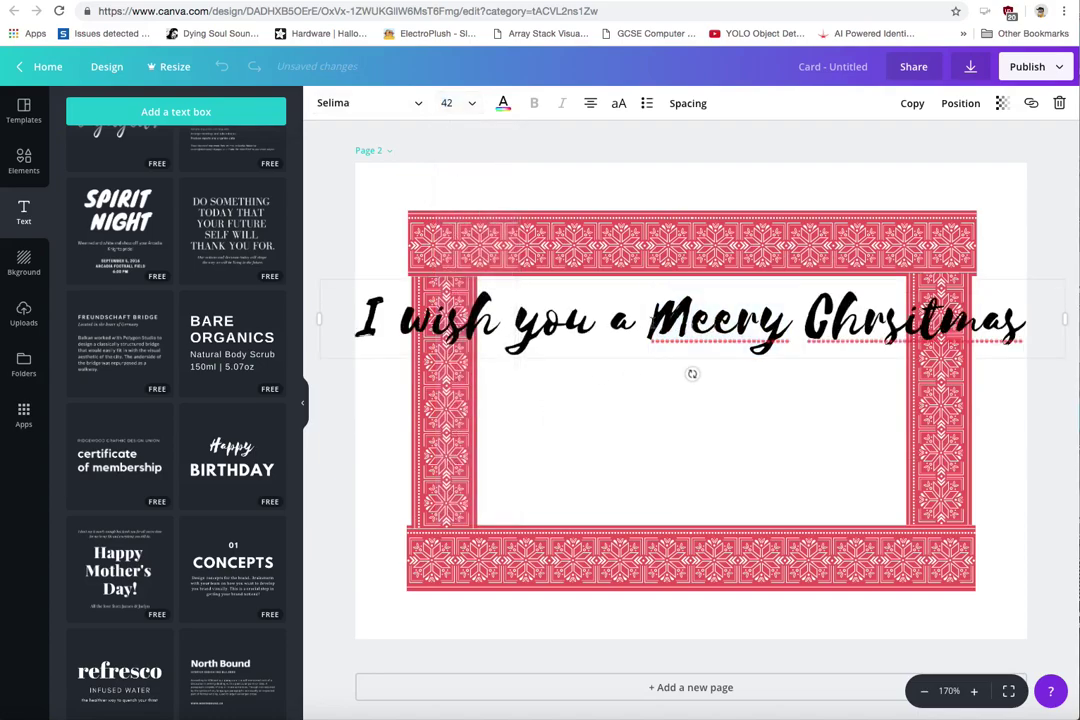
pyautogui.press('Return')
pyautogui.moveTo(759, 398); pyautogui.dragTo(757, 453)
# Correct the spelling of the greeting's second line to "Merry Christmas"
pyautogui.doubleClick(586, 421)
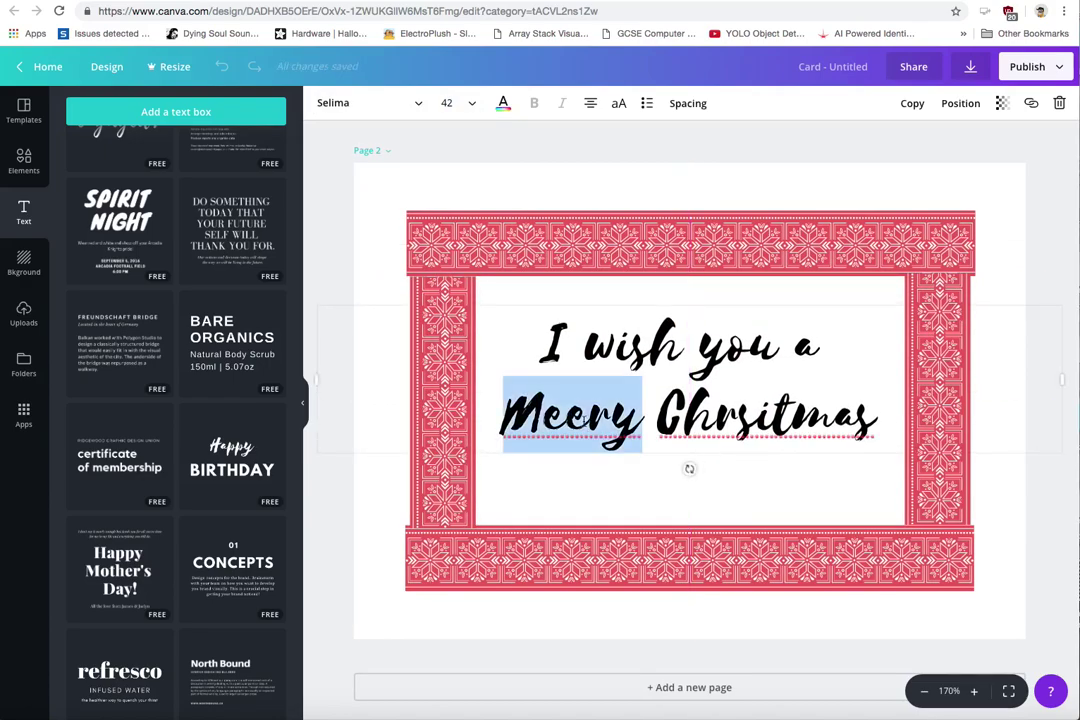
pyautogui.click(588, 420)
pyautogui.press('BackSpace')
pyautogui.write('r')
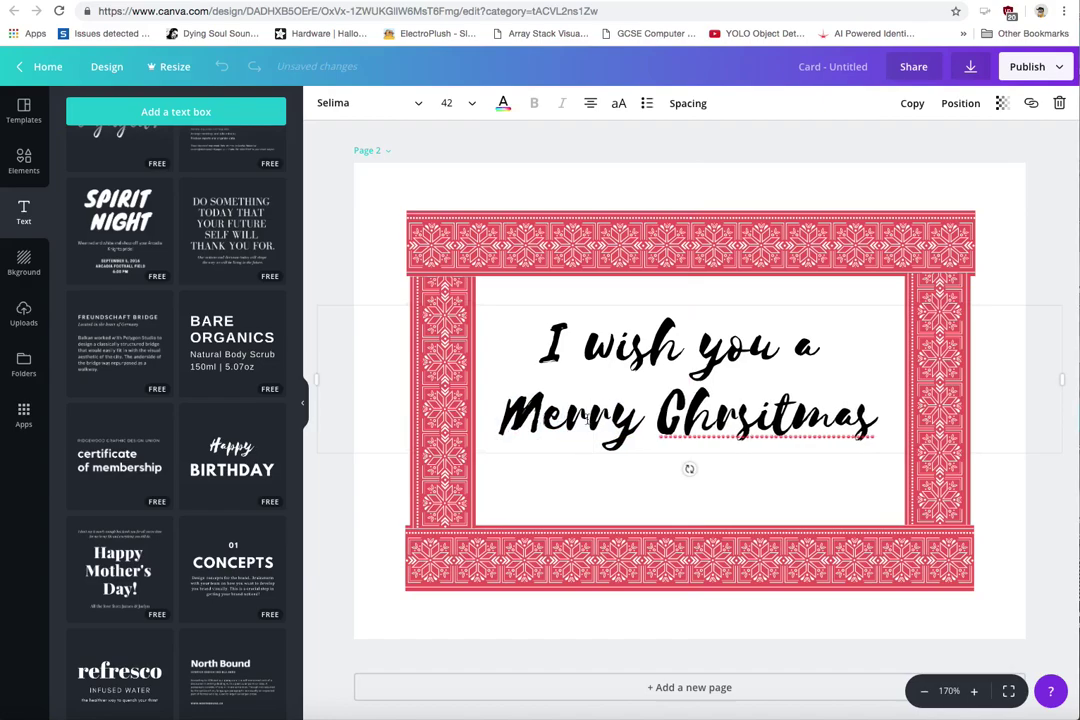
pyautogui.click(775, 415)
pyautogui.press('BackSpace')
pyautogui.press('BackSpace')
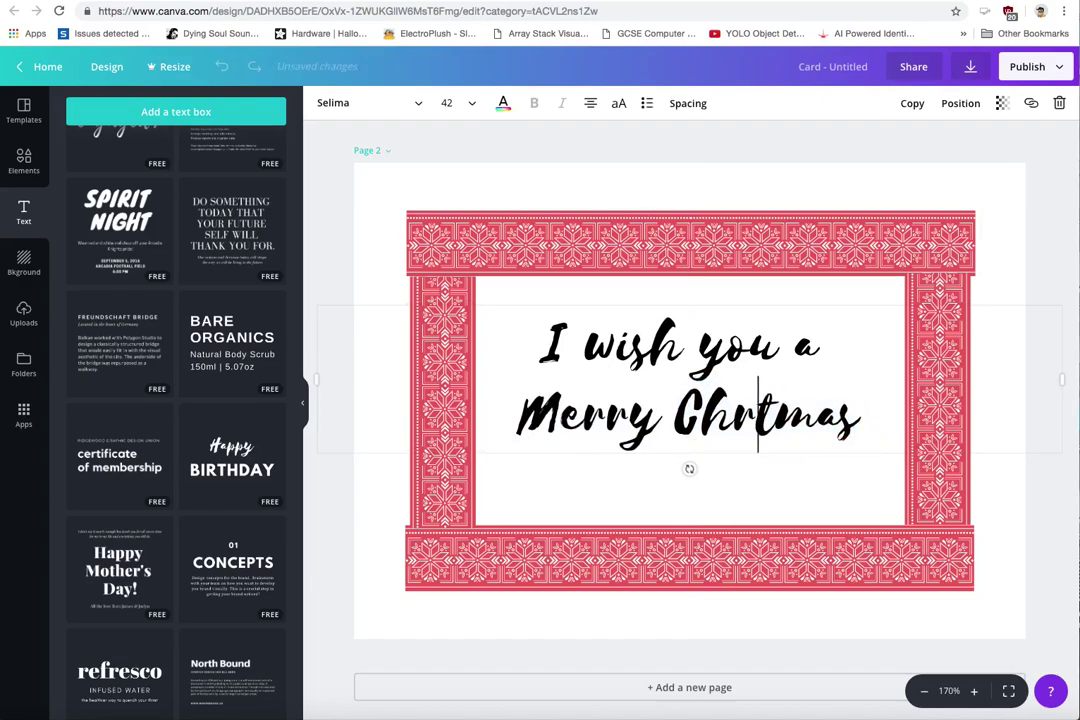
pyautogui.write('is')
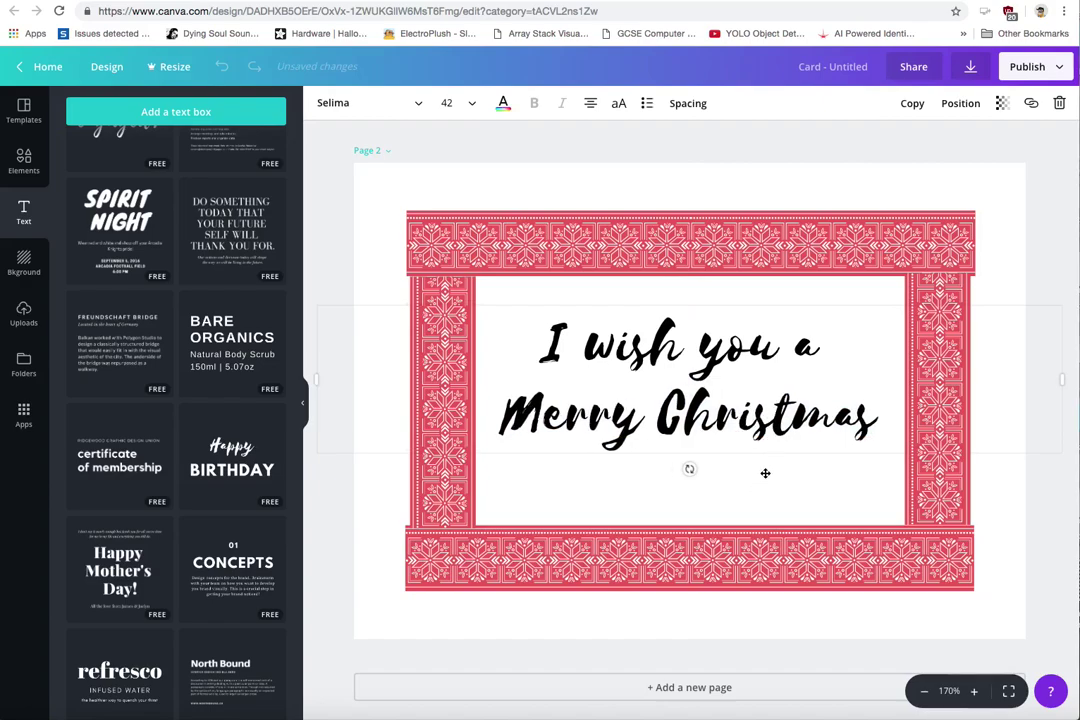
# Review the layout of both card pages, comparing the star cover on page 1 with the framed greeting on page 2
pyautogui.scroll(8, 739, 388)
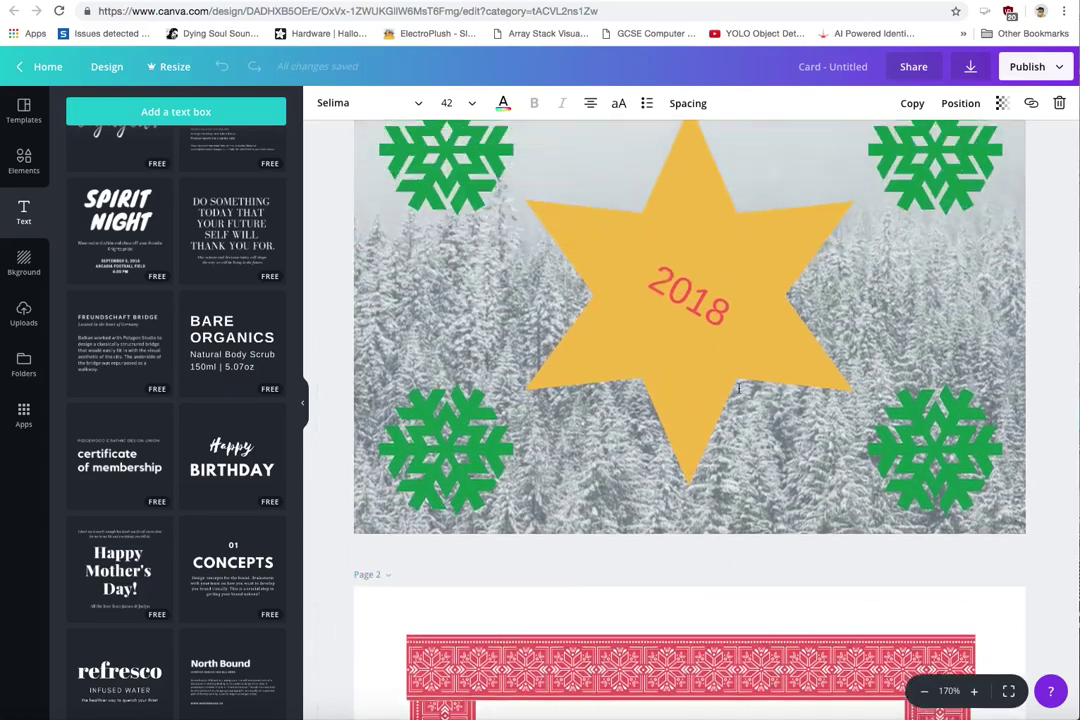
pyautogui.scroll(-10, 739, 390)
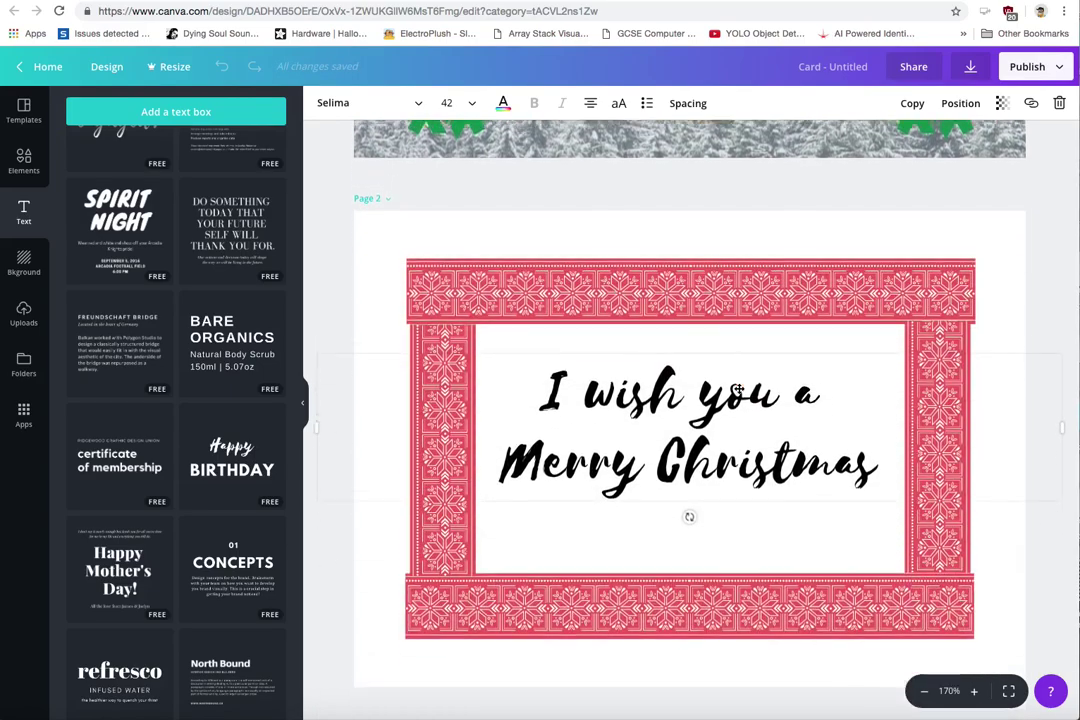
pyautogui.scroll(6, 739, 390)
pyautogui.scroll(3, 739, 389)
pyautogui.scroll(-5, 739, 389)
pyautogui.scroll(3, 739, 392)
pyautogui.scroll(-2, 739, 392)
pyautogui.scroll(-2, 739, 392)
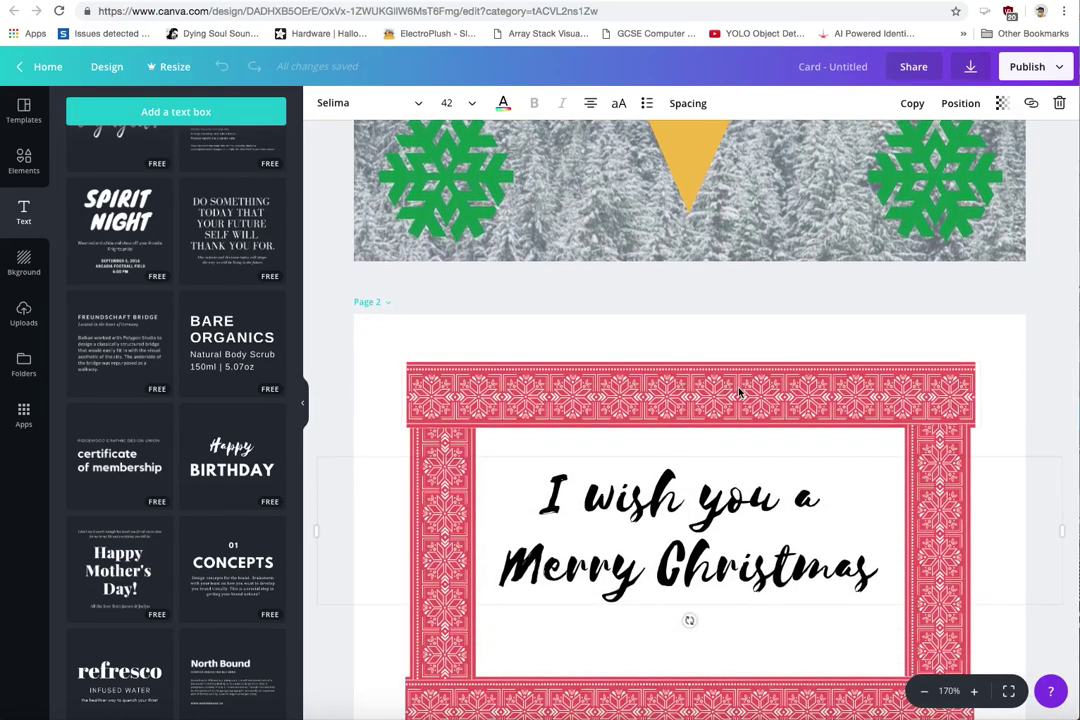
pyautogui.scroll(3, 739, 392)
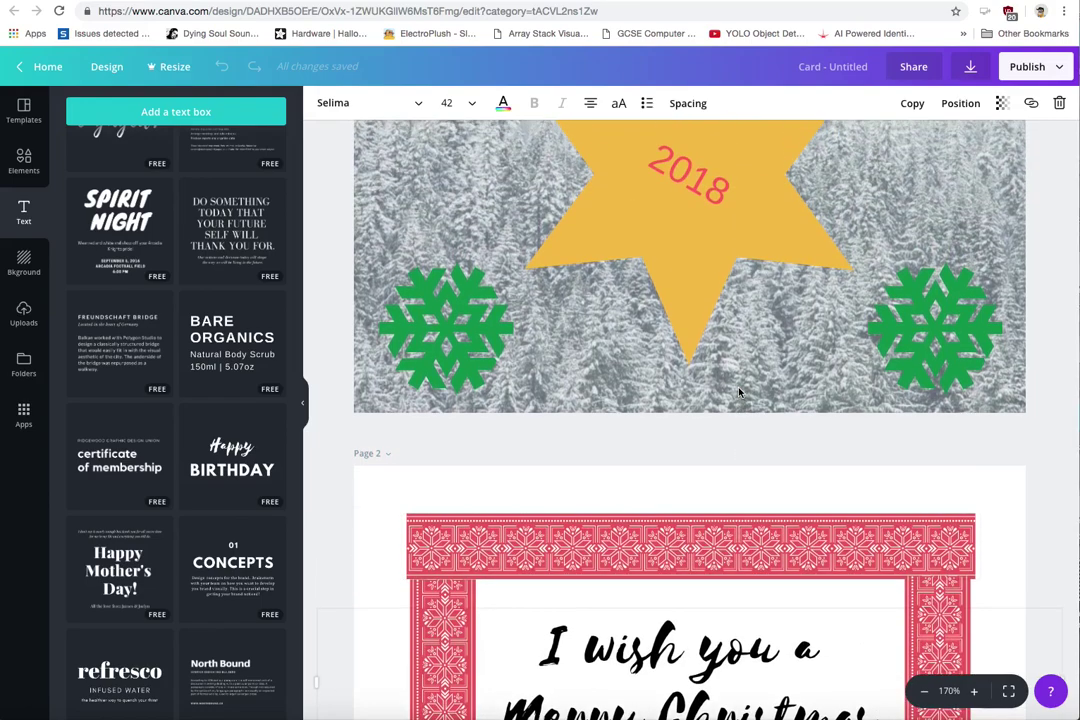
pyautogui.scroll(2, 739, 392)
pyautogui.scroll(2, 739, 392)
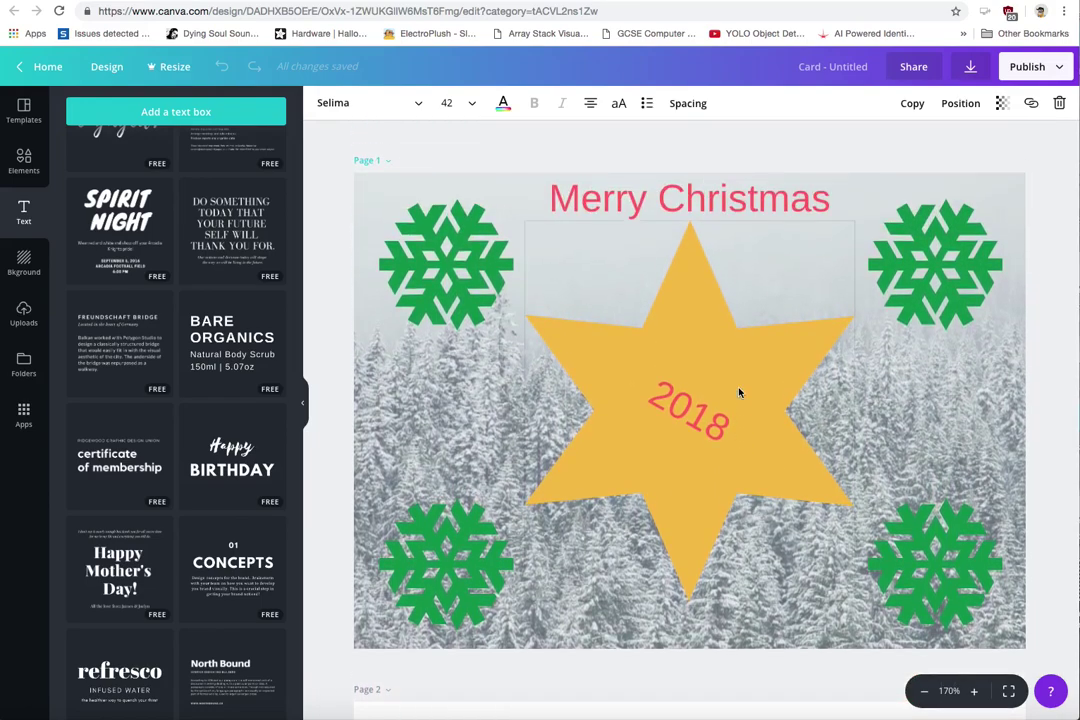
pyautogui.scroll(-2, 739, 392)
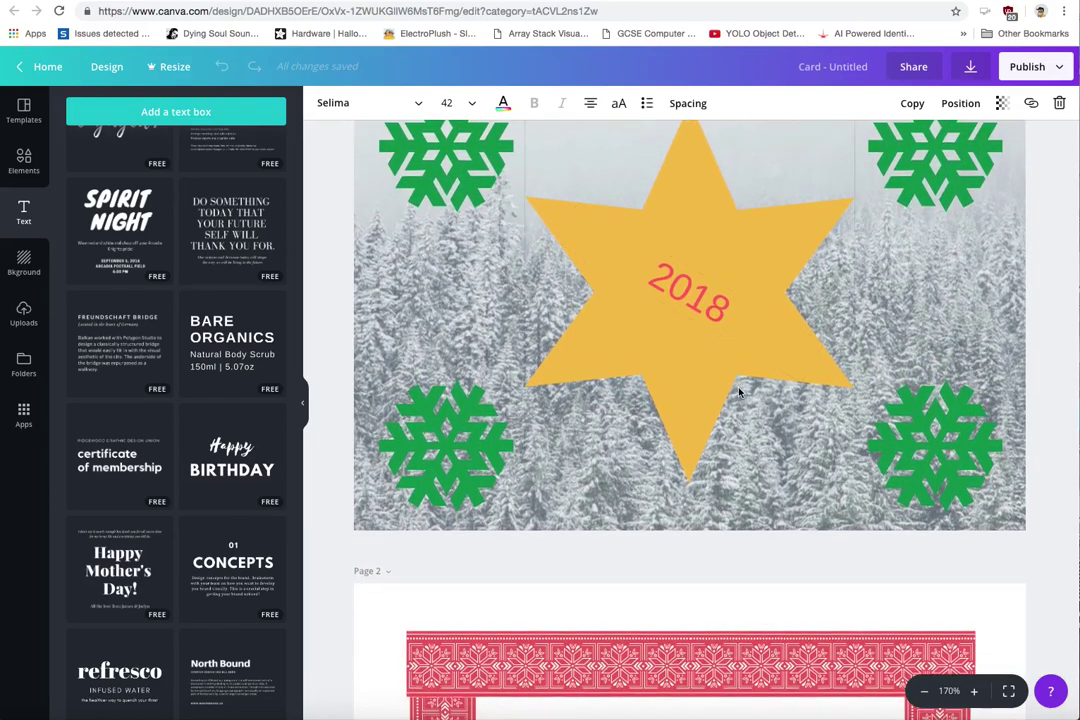
pyautogui.scroll(-4, 739, 392)
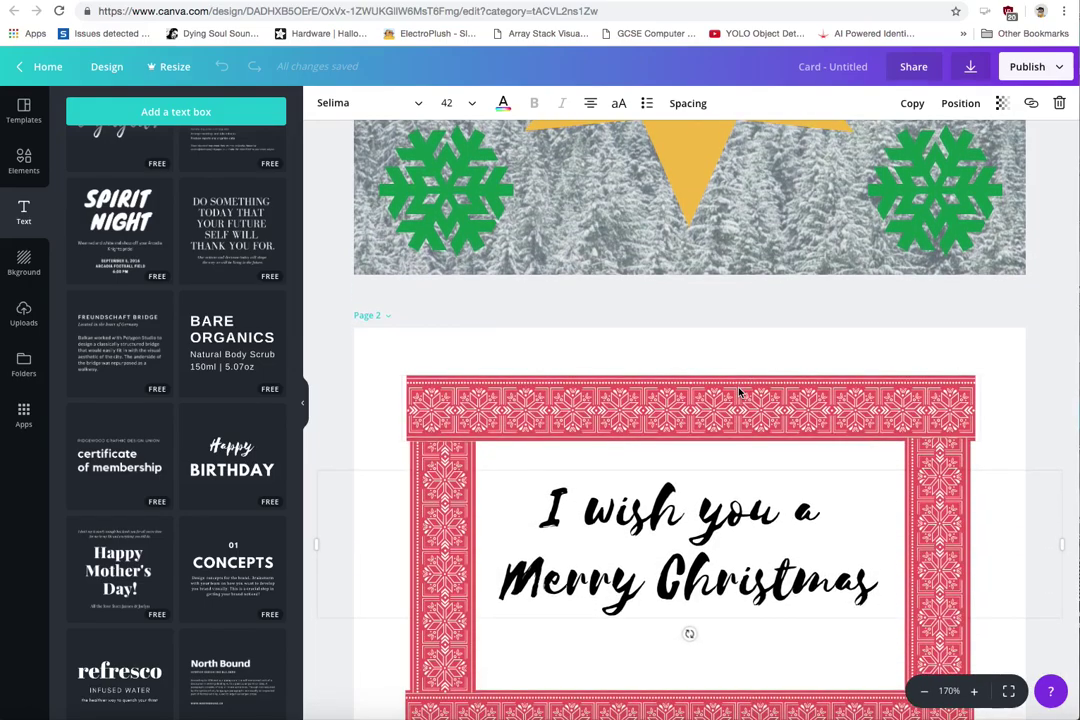
pyautogui.scroll(1, 739, 392)
pyautogui.scroll(-1, 739, 392)
pyautogui.scroll(7, 739, 392)
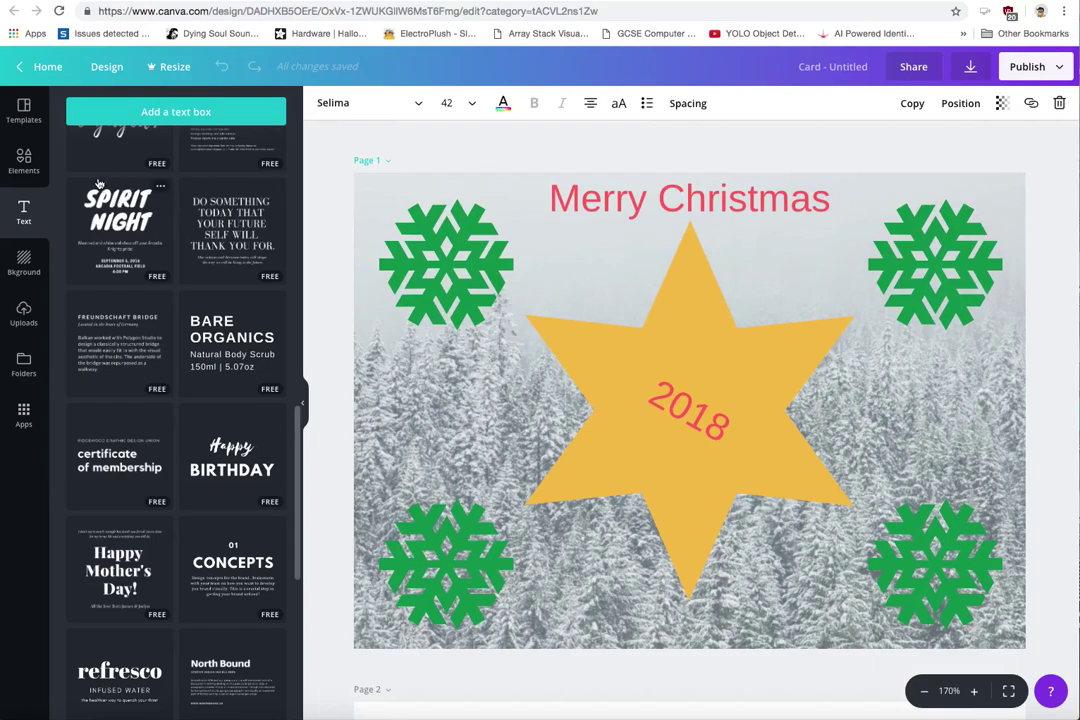
pyautogui.click(30, 174)
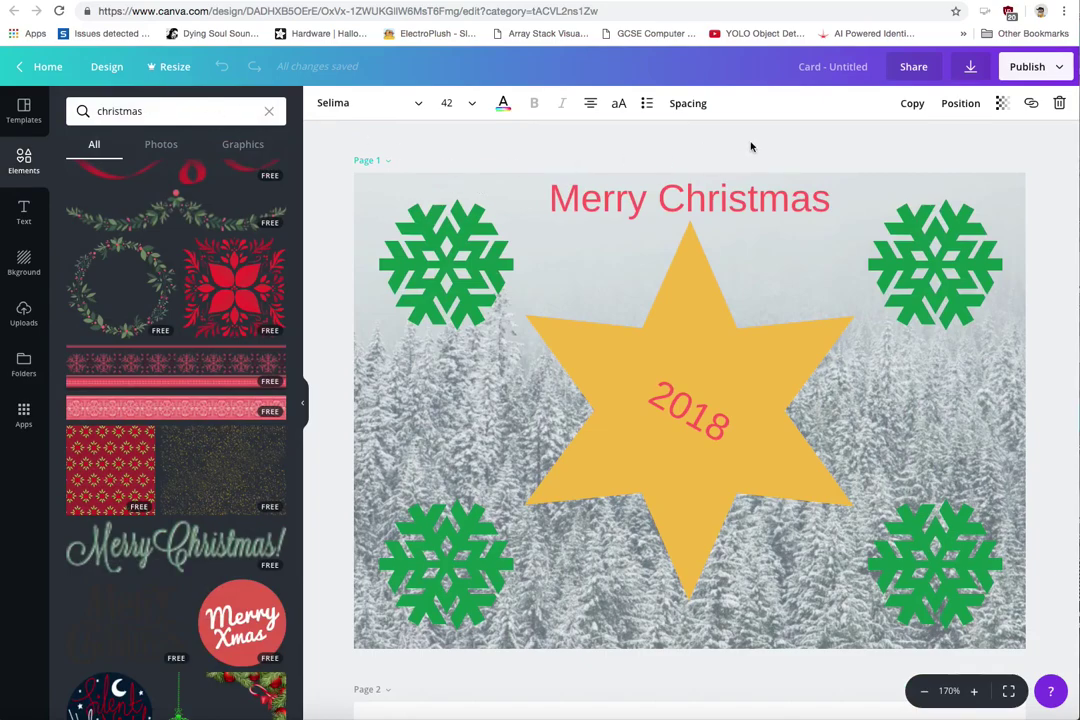
# Download all pages of the card as PNG images and dismiss the print-ordering offer
pyautogui.click(1050, 66)
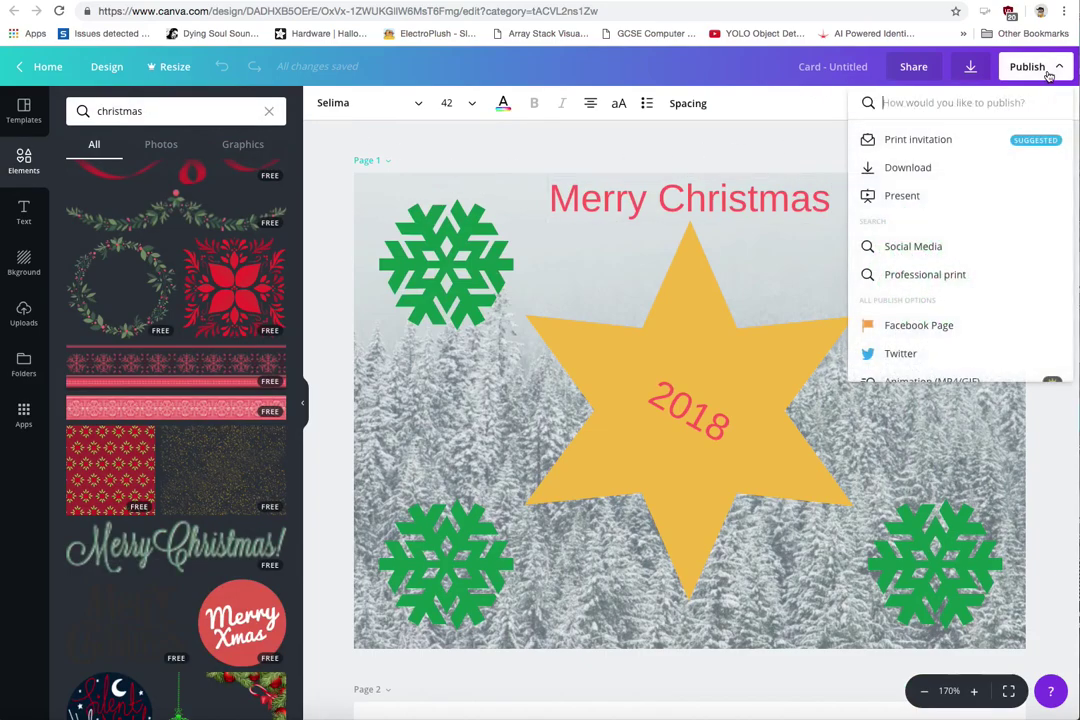
pyautogui.click(912, 169)
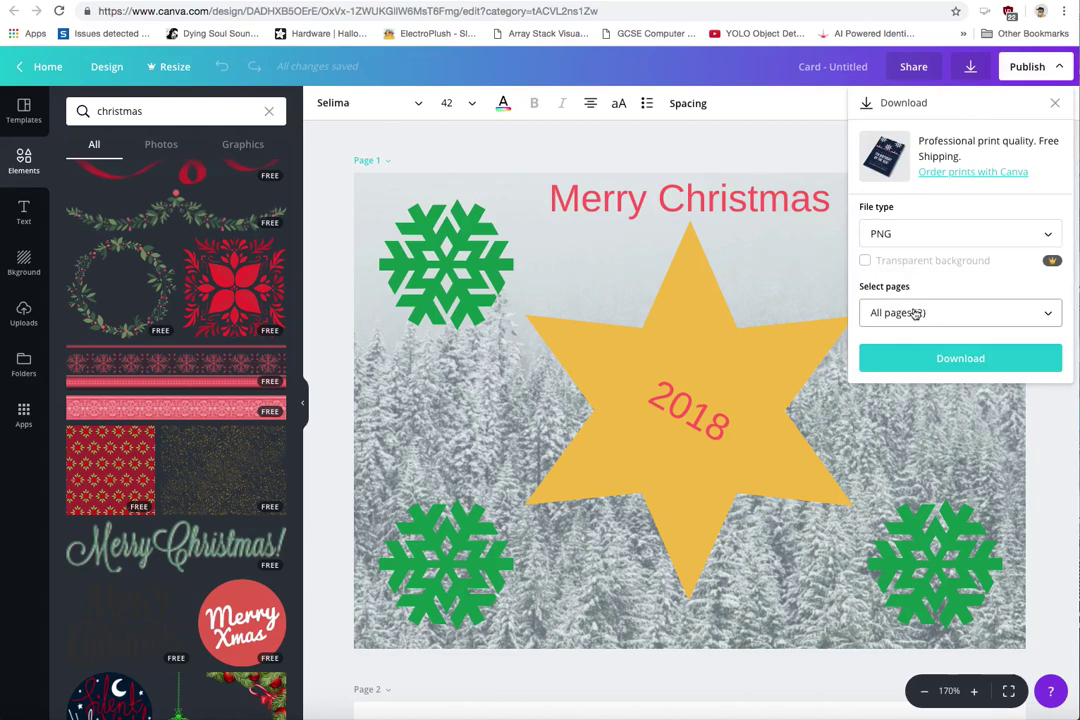
pyautogui.click(917, 234)
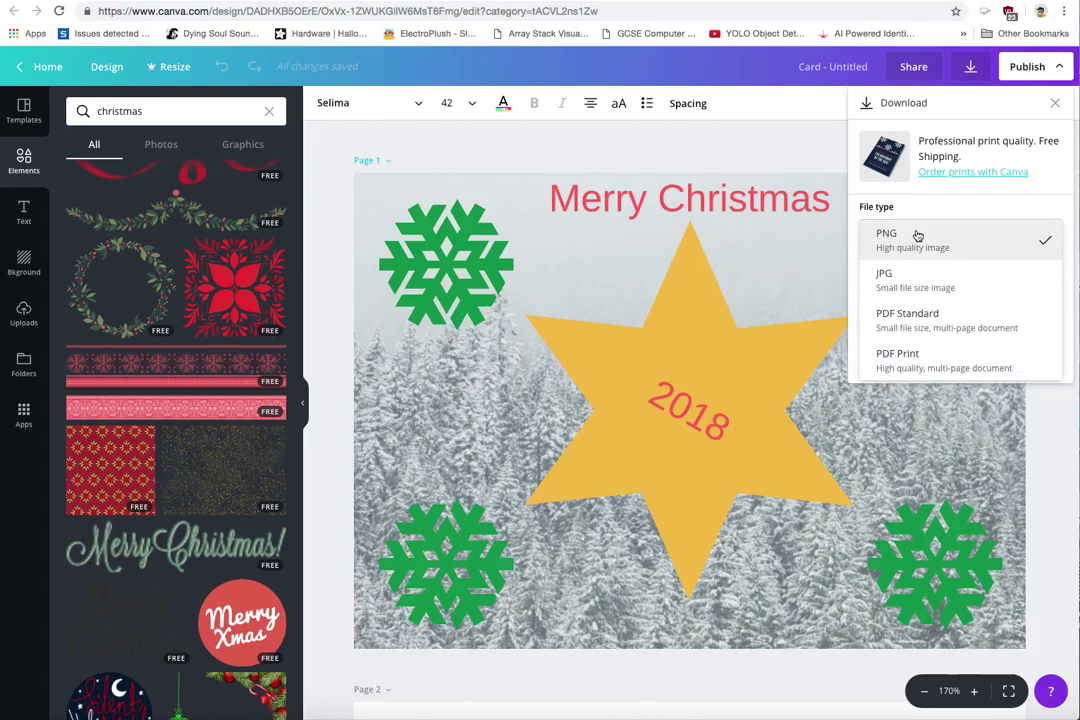
pyautogui.click(917, 235)
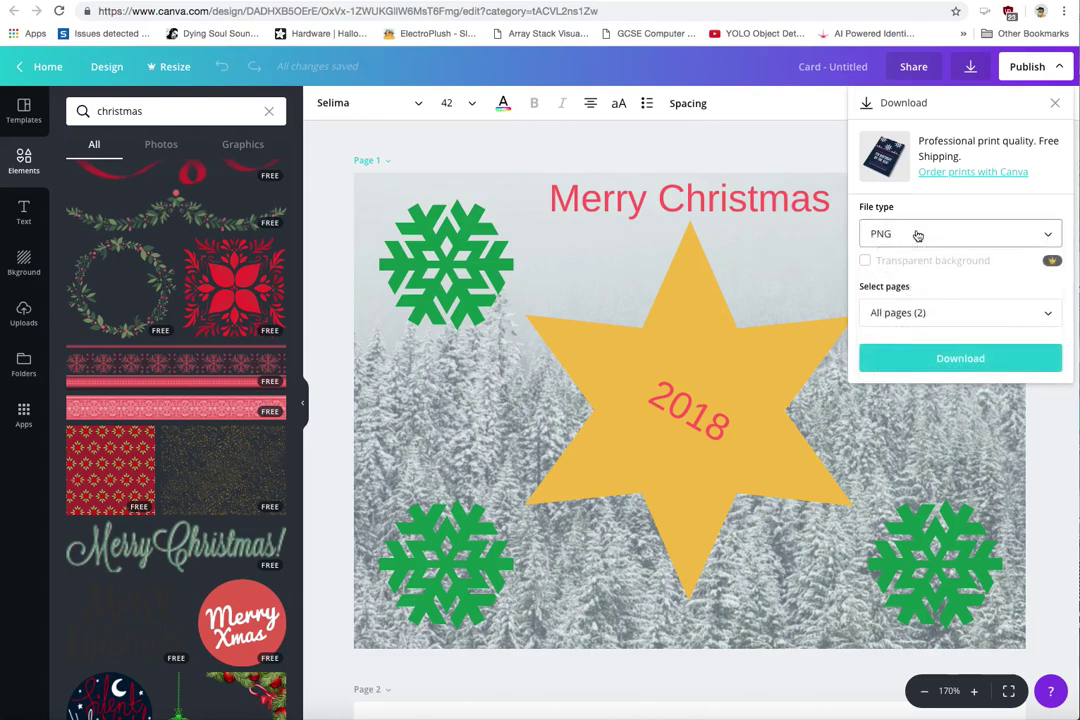
pyautogui.click(917, 234)
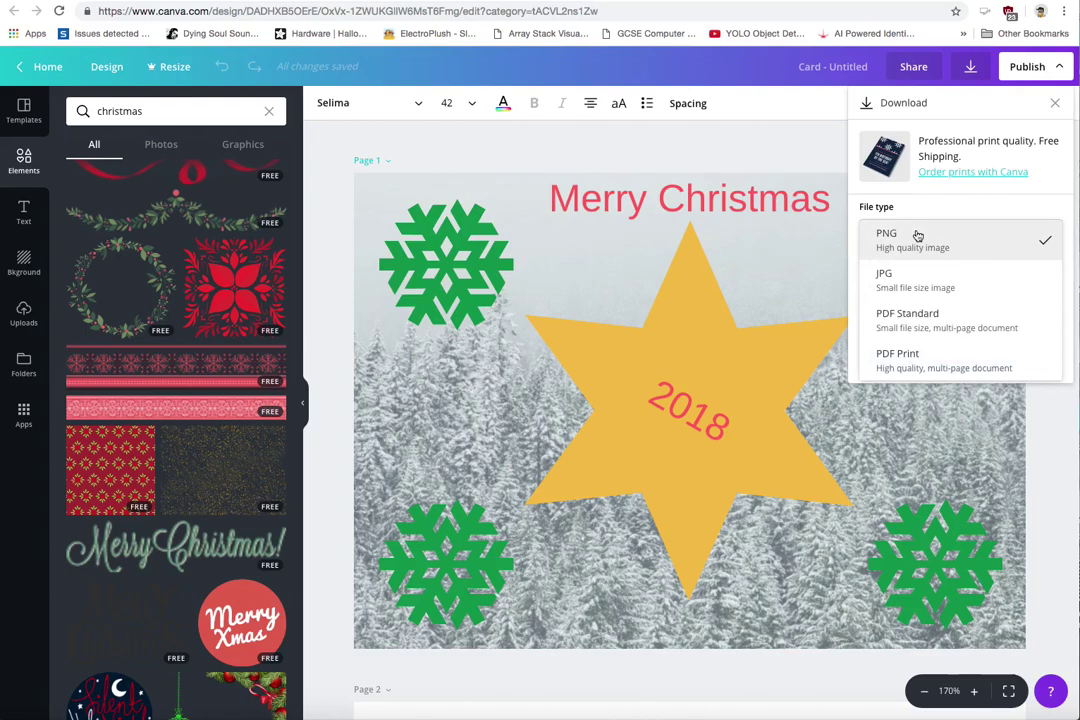
pyautogui.click(917, 234)
pyautogui.click(960, 368)
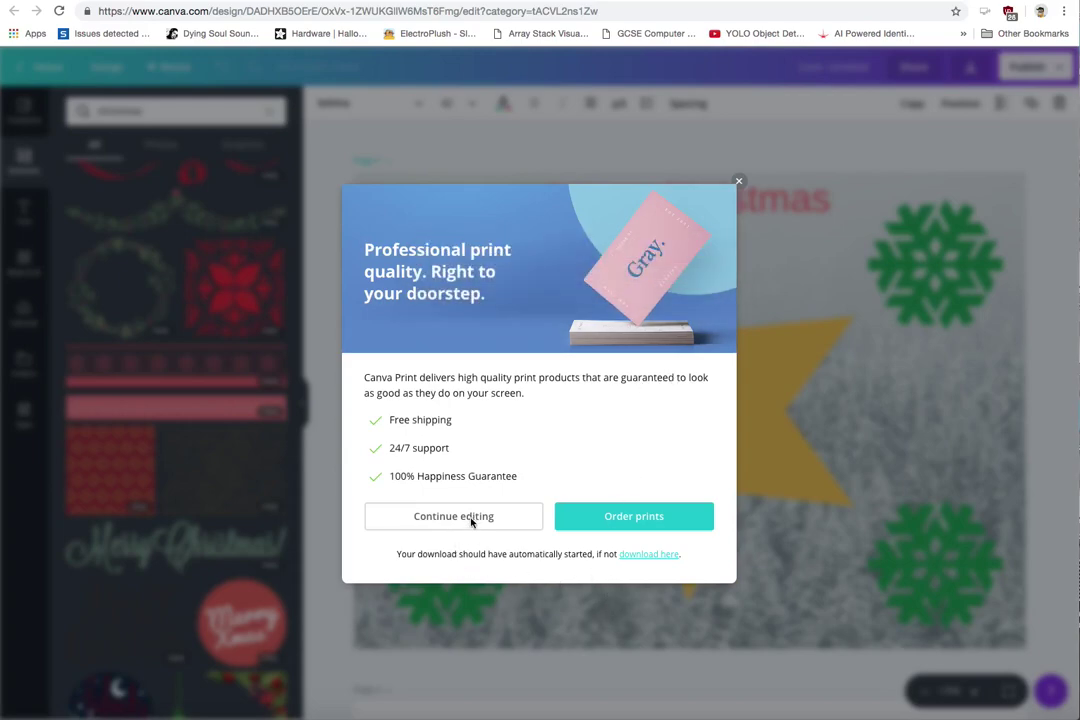
pyautogui.click(738, 184)
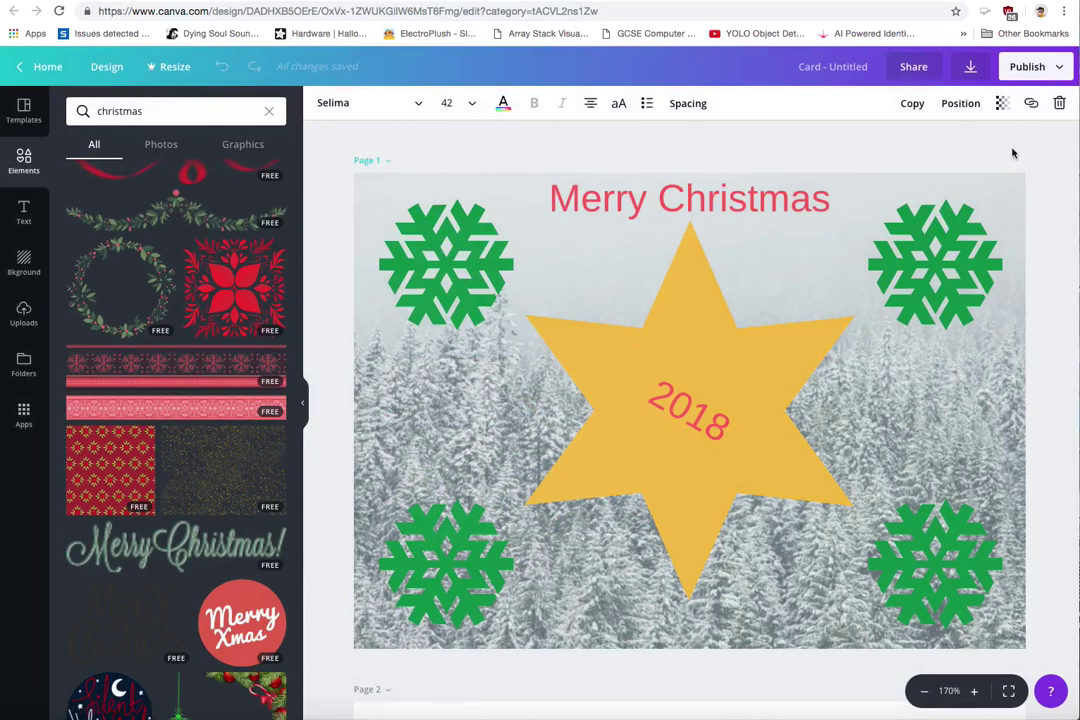
# Download the whole card again as a high-quality PDF Print file and close the print-ordering offer
pyautogui.click(1032, 70)
pyautogui.click(936, 169)
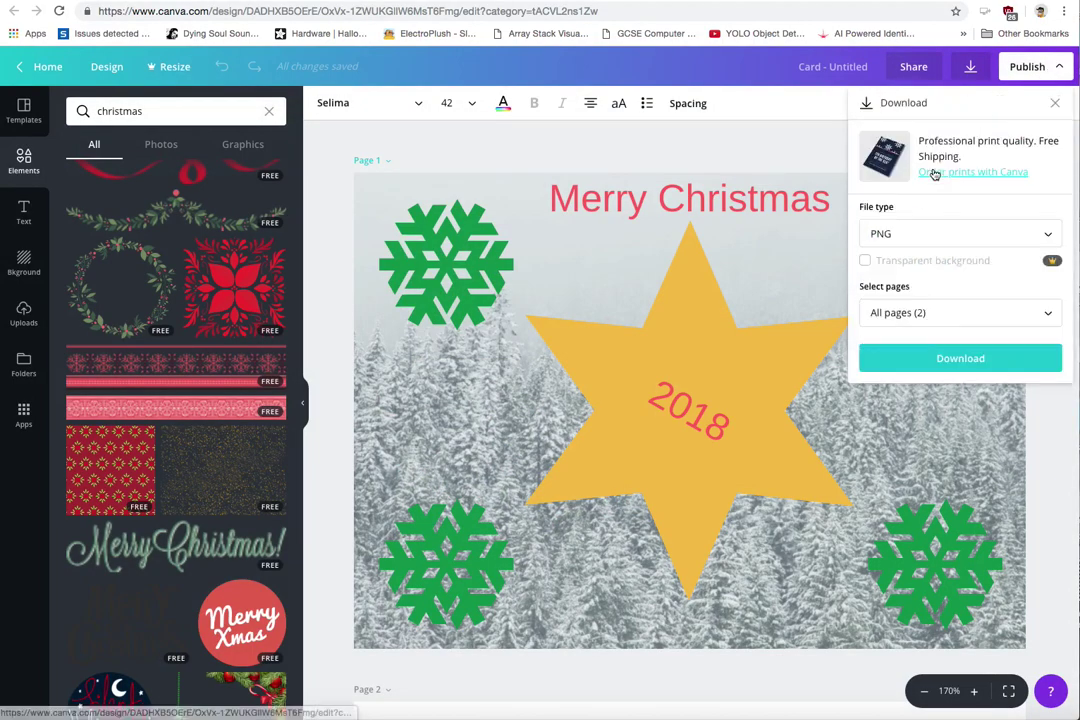
pyautogui.click(918, 240)
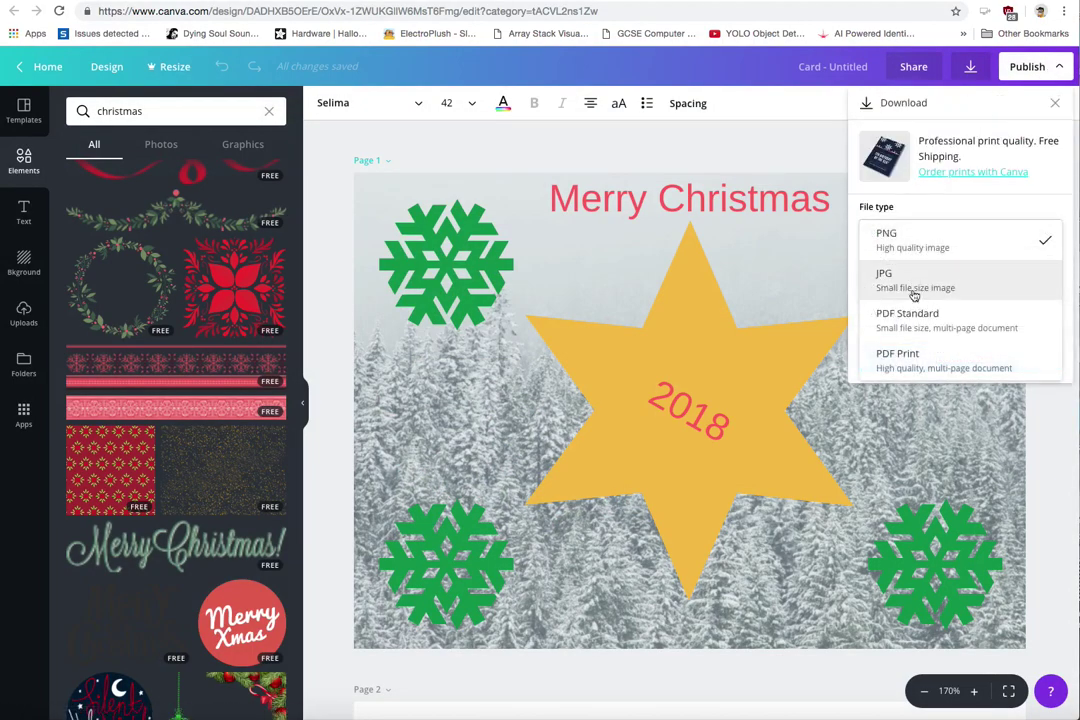
pyautogui.click(905, 358)
pyautogui.click(942, 360)
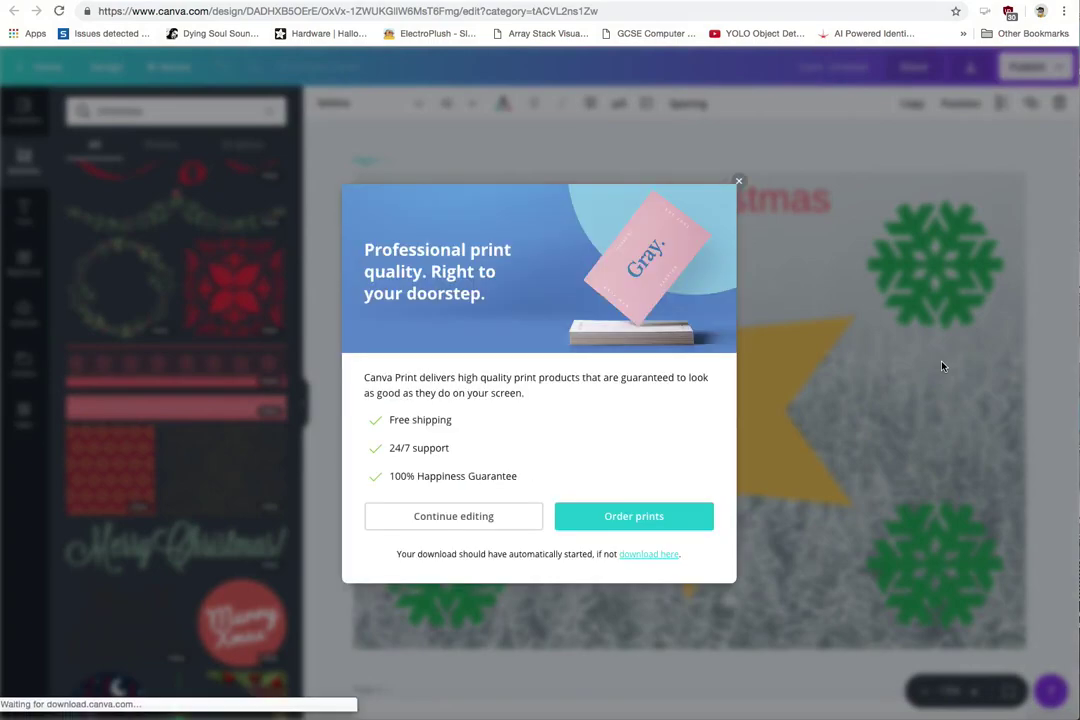
pyautogui.click(738, 163)
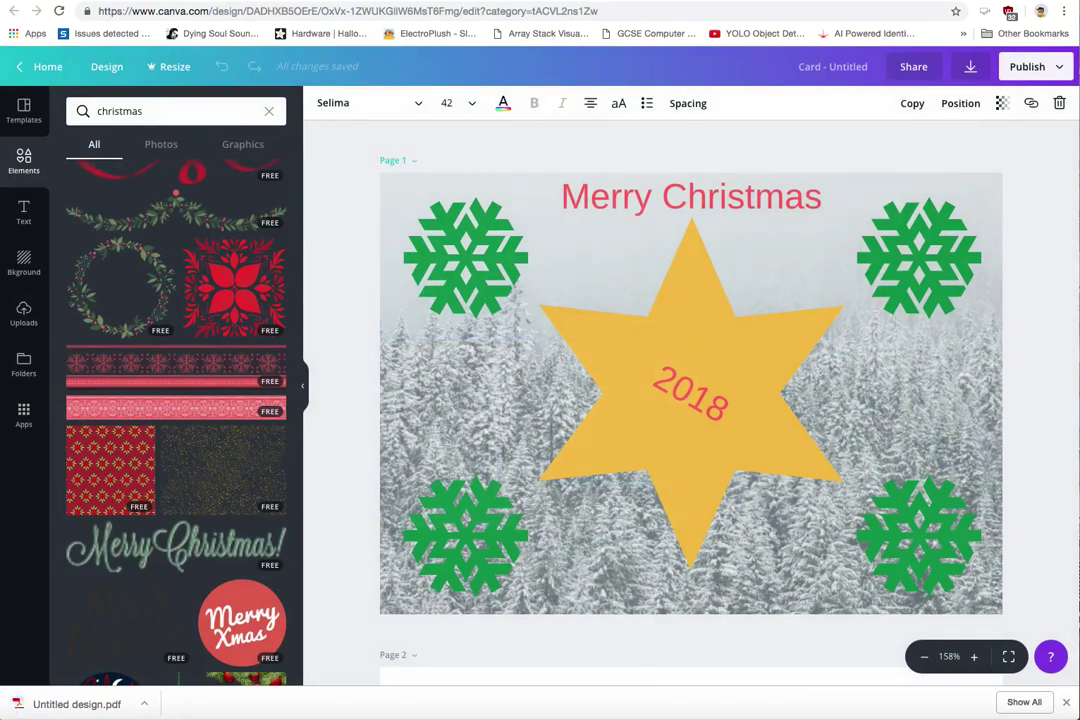